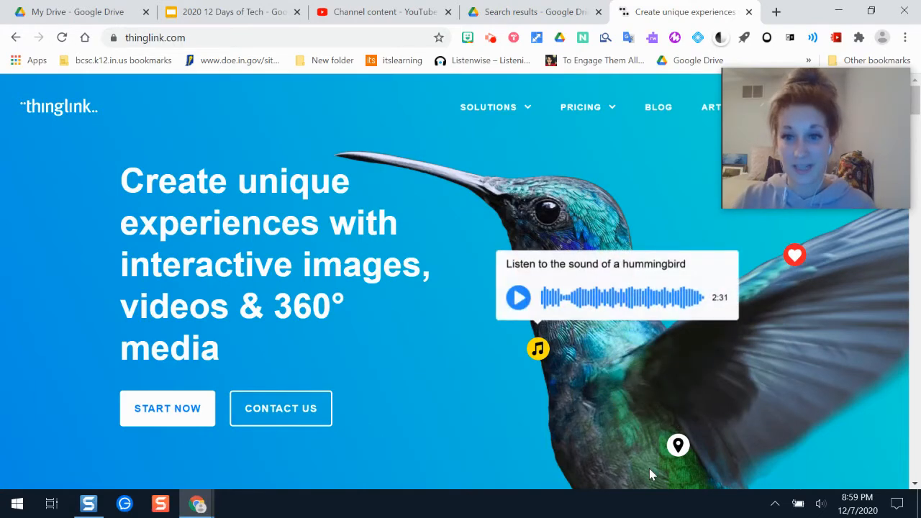
Step: Log in to ThingLink using a Google account
drag(819, 166, 803, 386)
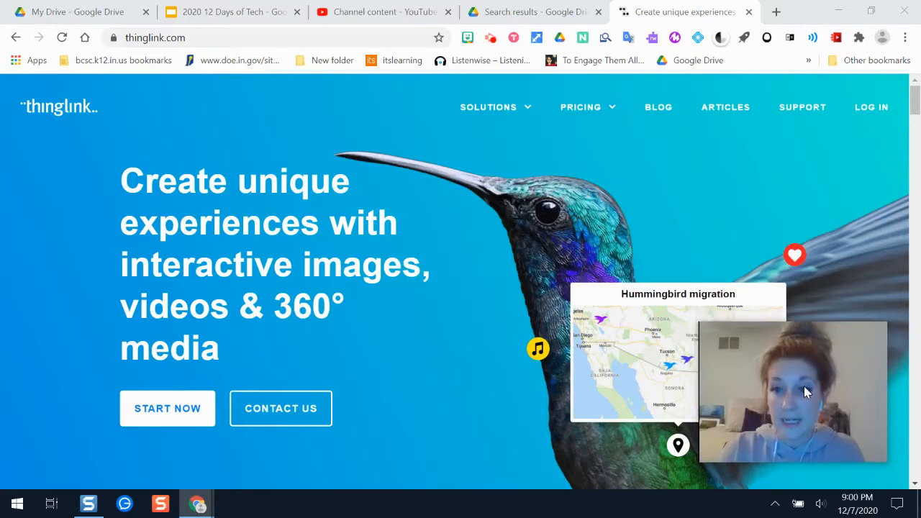
click(868, 107)
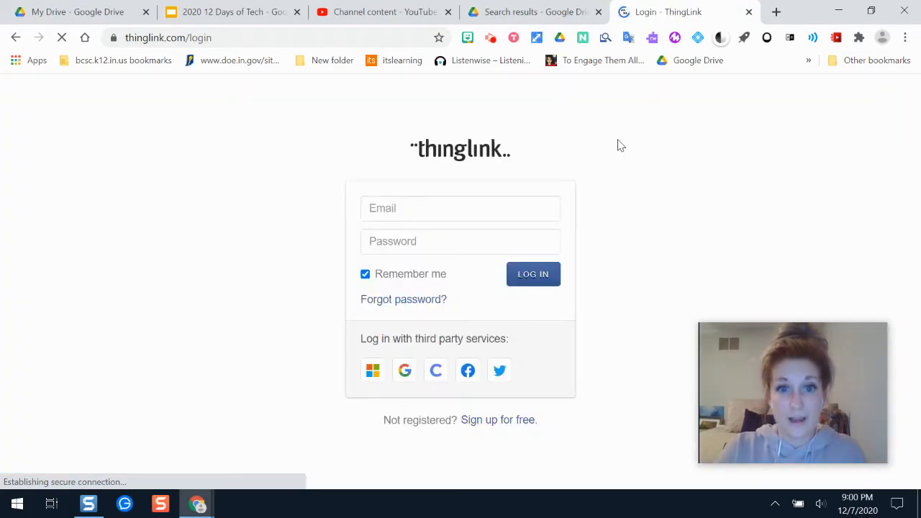
click(403, 372)
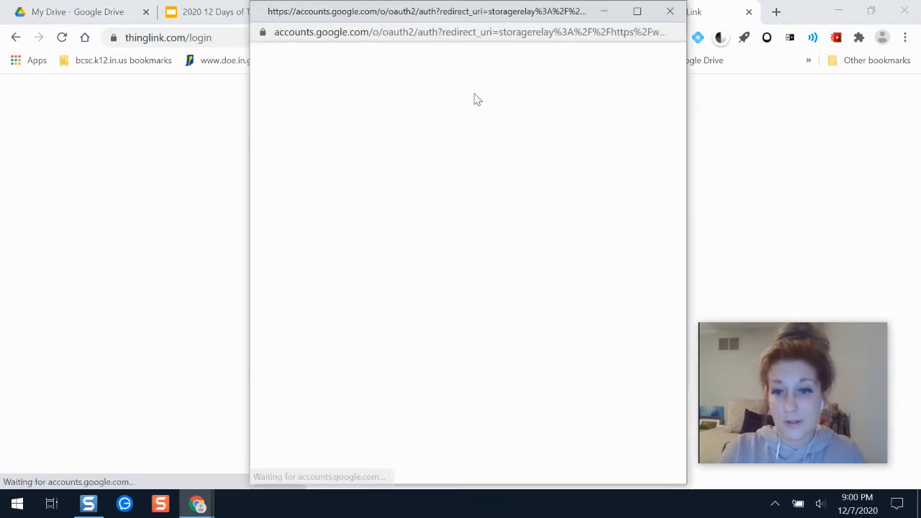
click(384, 224)
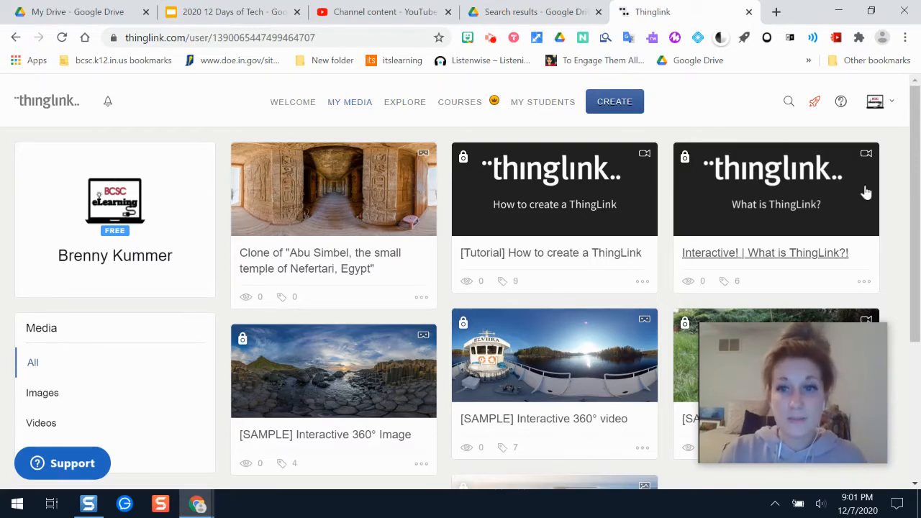
Step: Add the featured Hagia Sophia, Istanbul, Turkey 360° image from Explore to My Media and start editing the clone
mouse_move(914, 151)
mouse_down()
mouse_move(911, 261)
mouse_move(896, 185)
mouse_move(904, 146)
mouse_up()
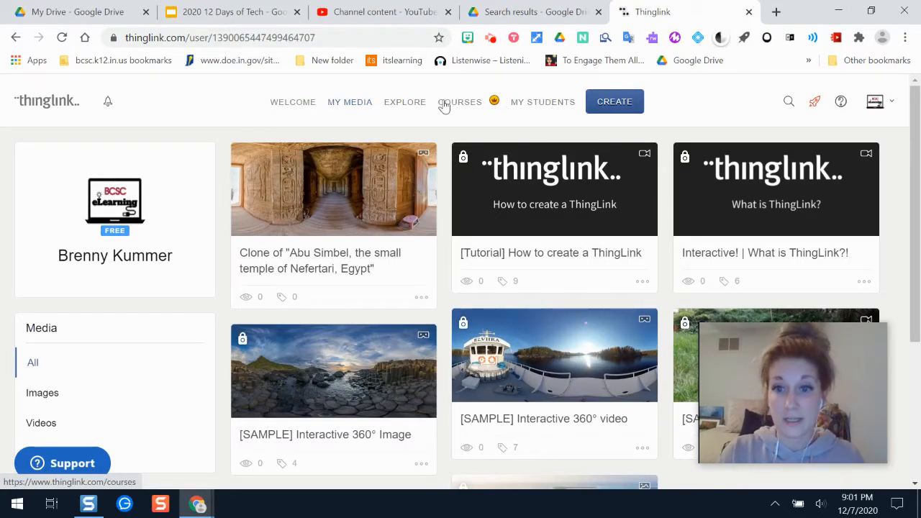
click(406, 104)
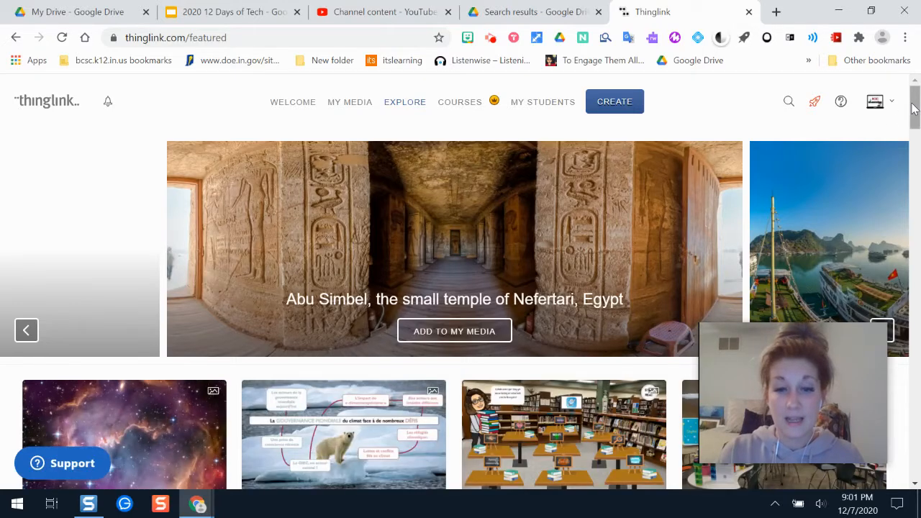
drag(914, 108, 915, 136)
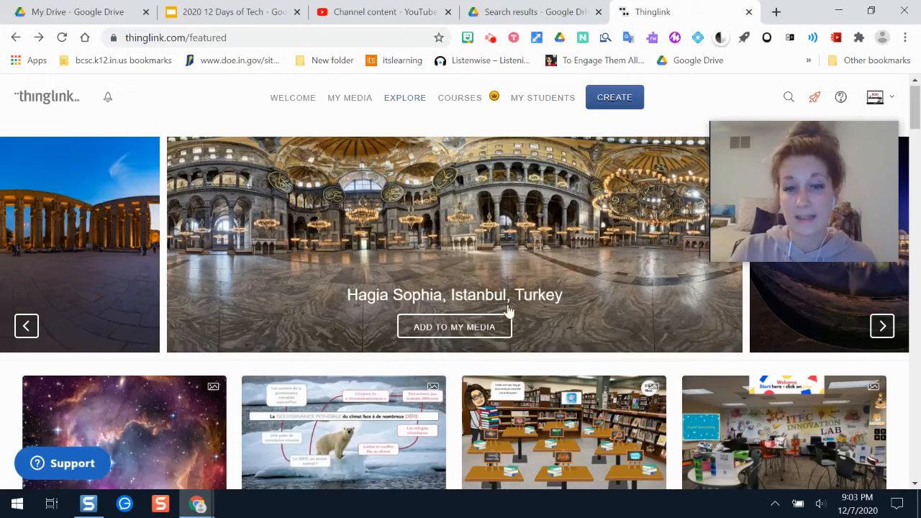
click(470, 328)
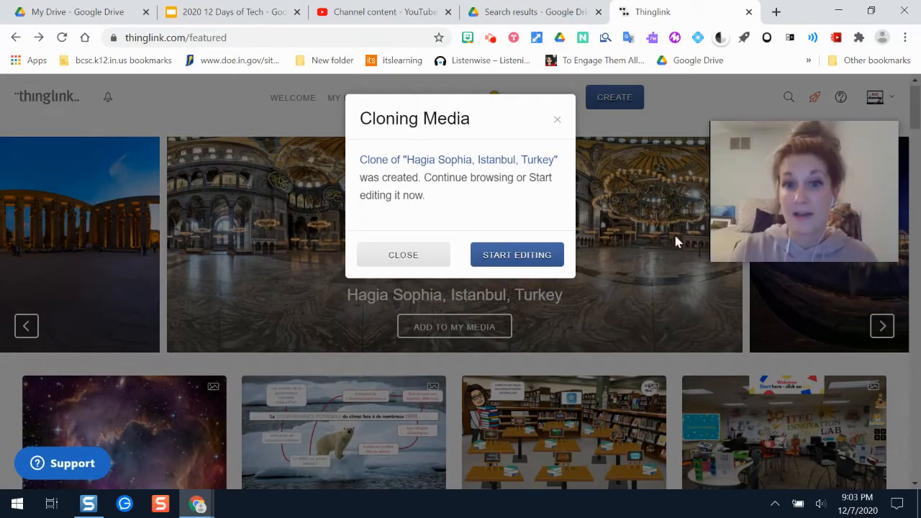
click(517, 259)
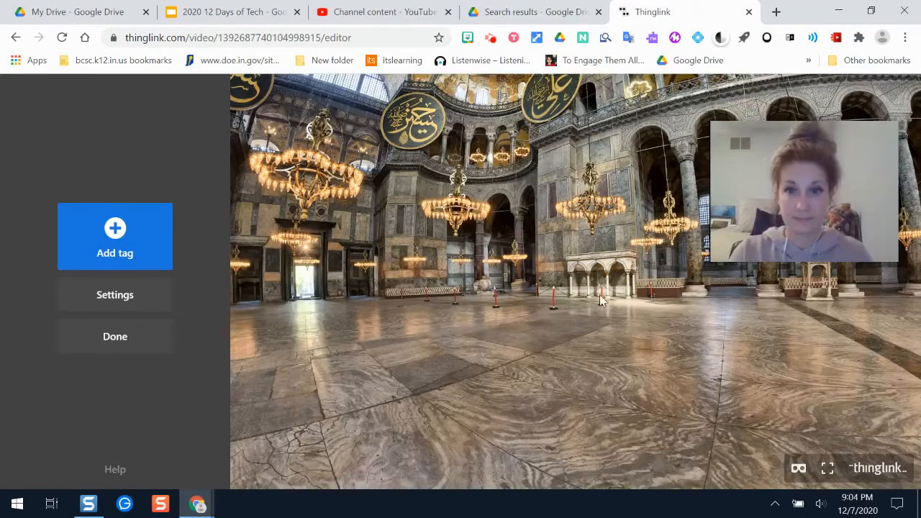
drag(598, 320, 671, 193)
drag(432, 160, 456, 255)
drag(636, 255, 455, 261)
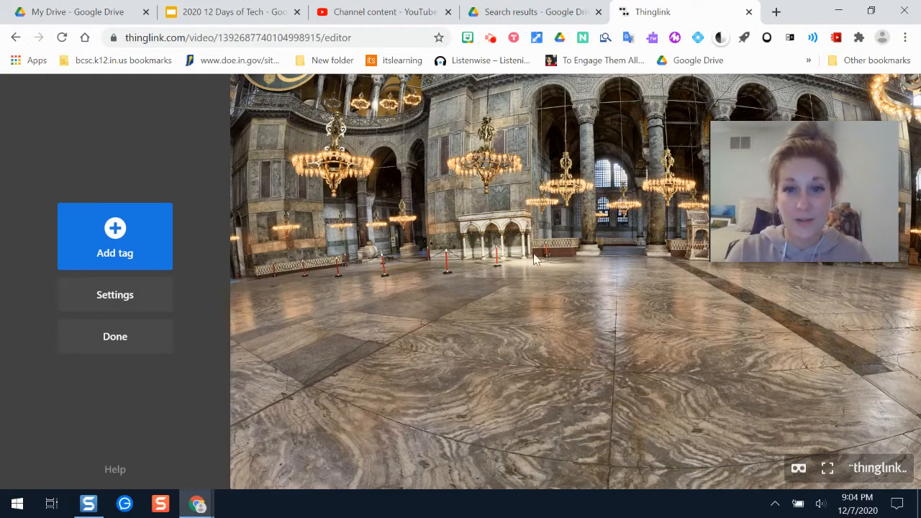
mouse_move(554, 286)
mouse_down()
mouse_move(536, 284)
mouse_move(555, 302)
mouse_up()
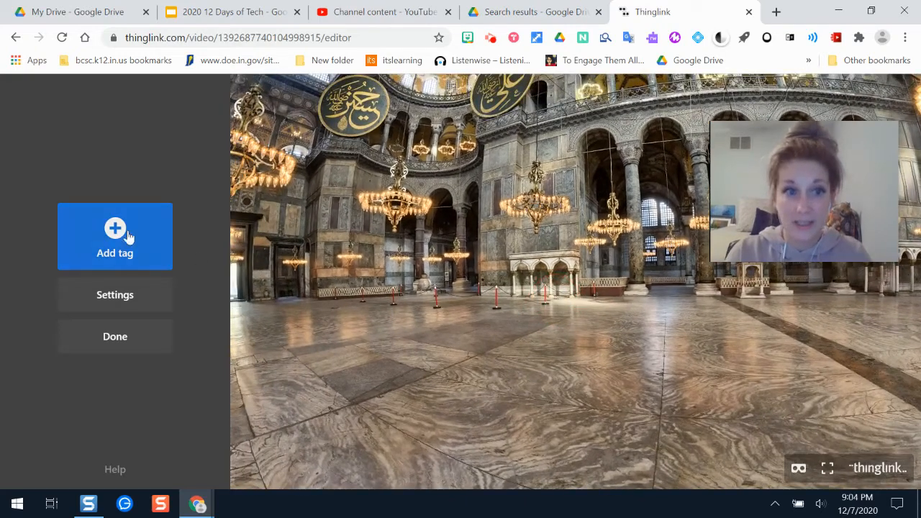
click(117, 255)
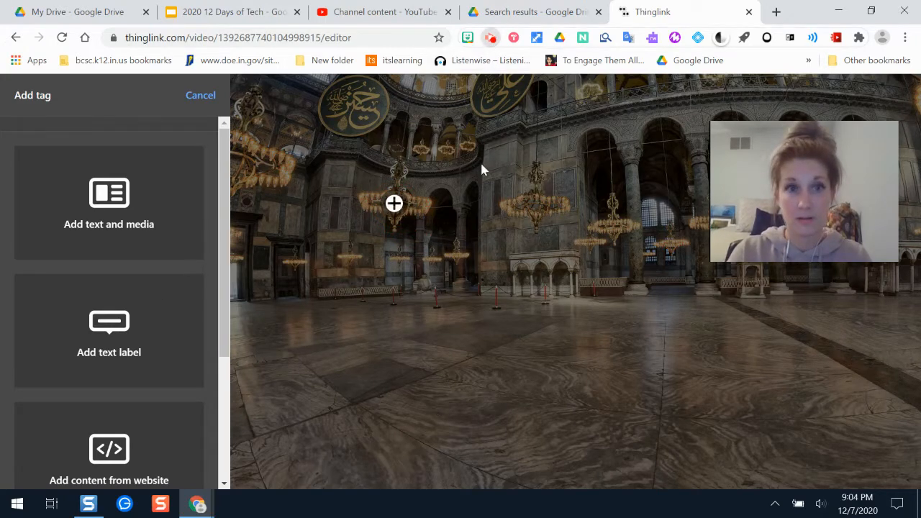
click(490, 38)
click(405, 187)
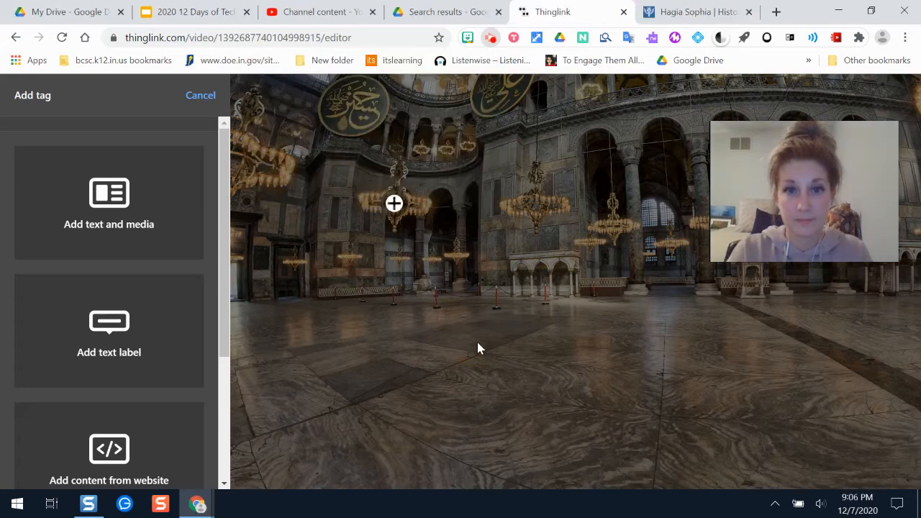
key(Escape)
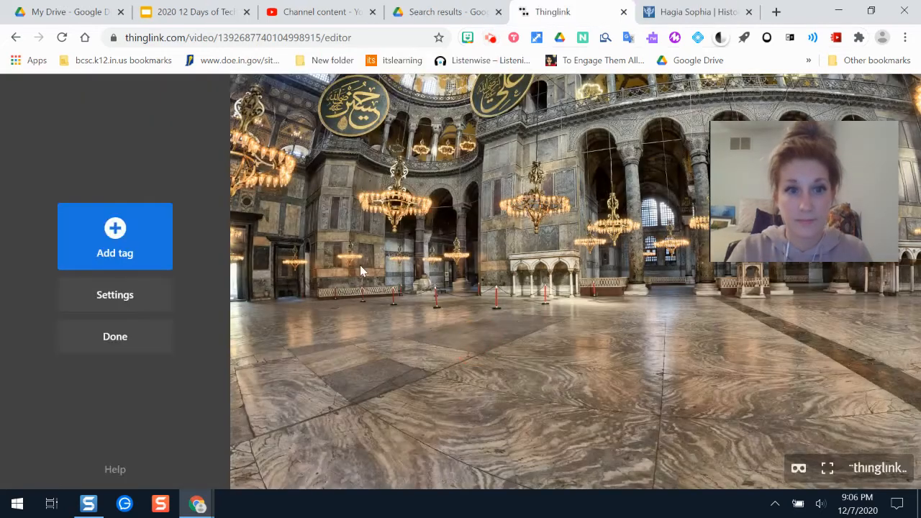
Step: Place a new text-and-media tag on the chandeliers in the upper left of the scene
click(122, 242)
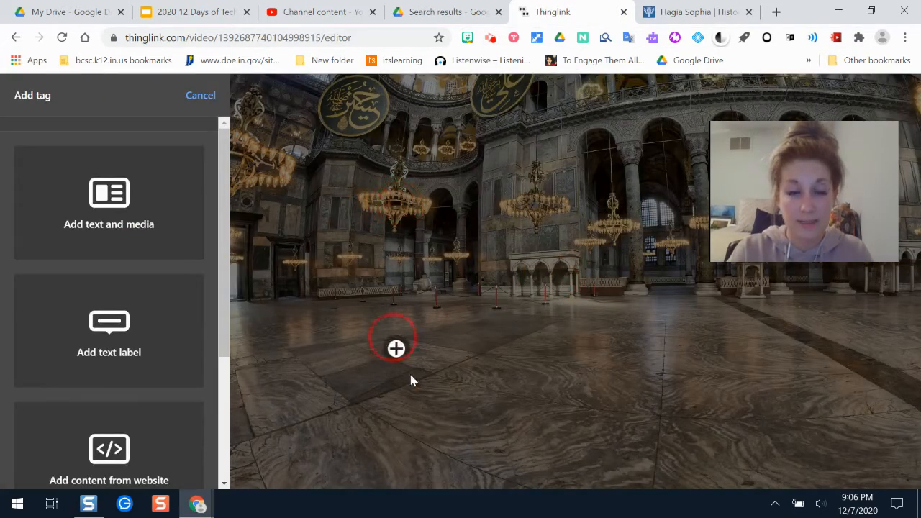
click(401, 204)
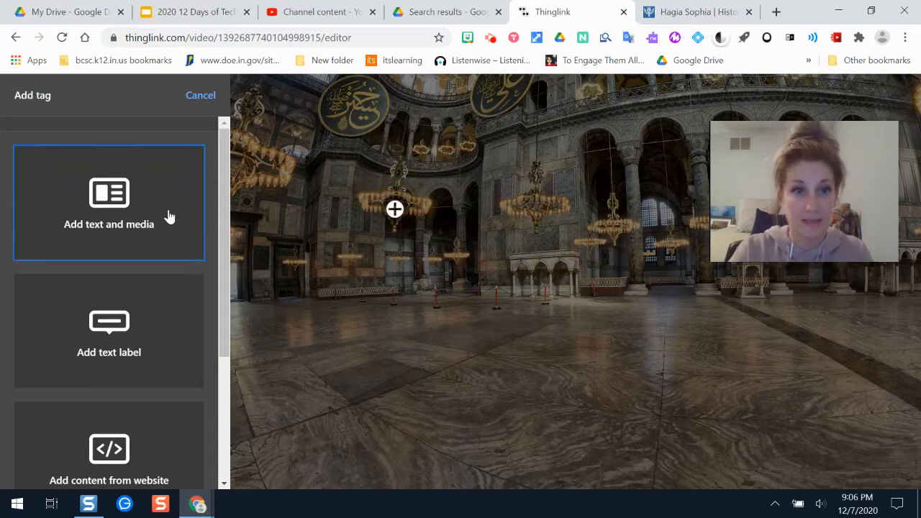
mouse_move(225, 186)
mouse_down()
mouse_move(228, 220)
mouse_move(221, 184)
mouse_up()
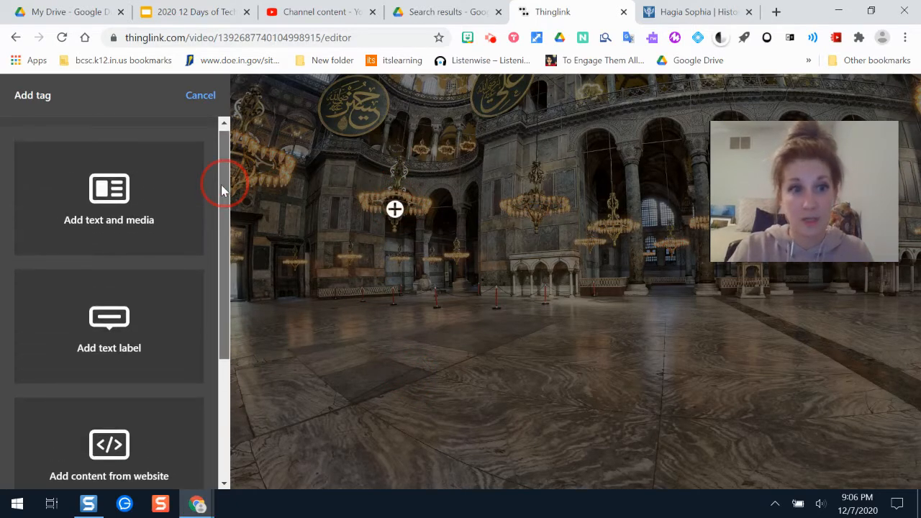
click(104, 208)
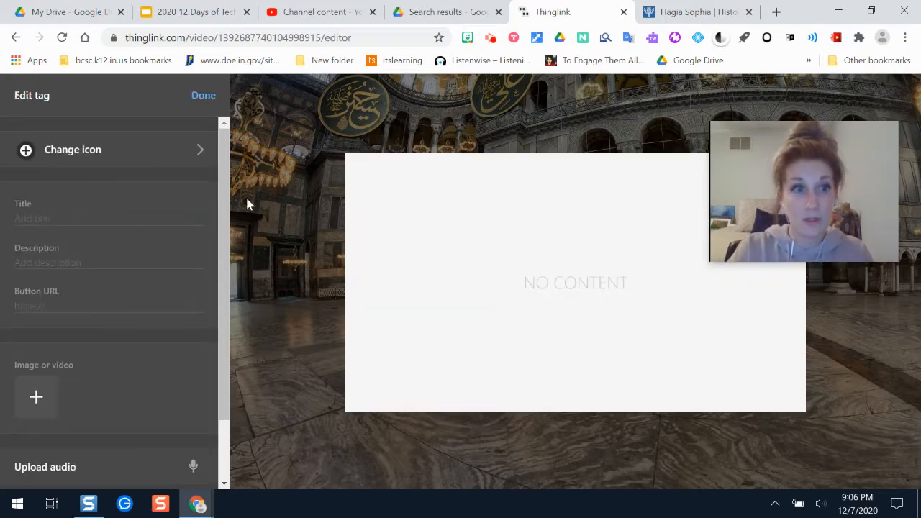
Step: Title the tag Reading about the Hagia Sophia
click(61, 217)
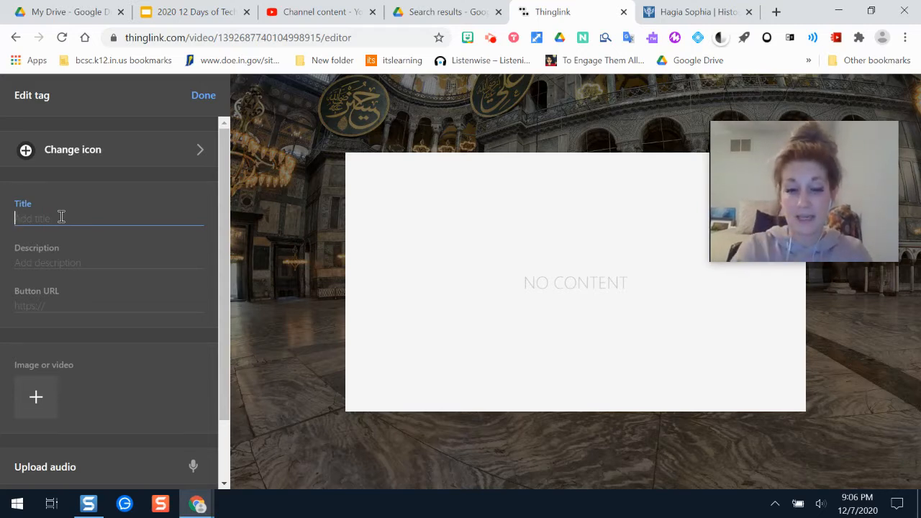
text(Readinga botu t)
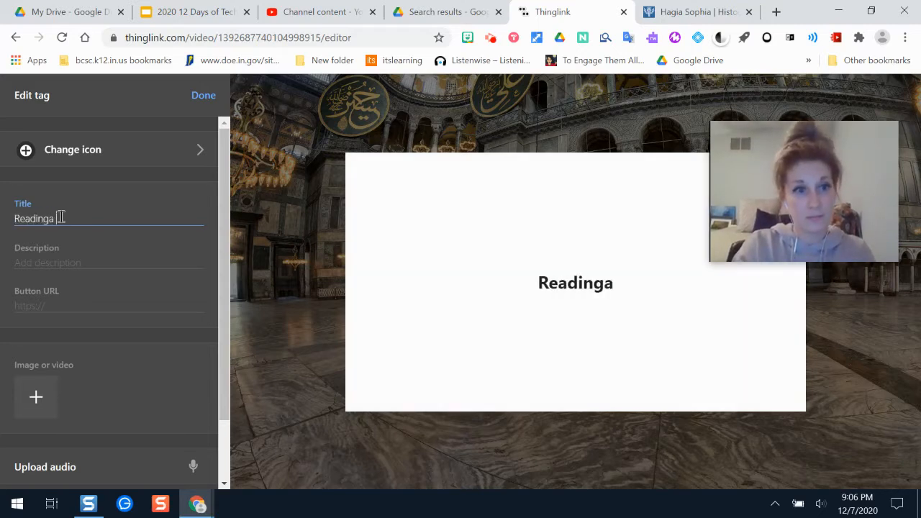
key(BackSpace)
key(BackSpace)
key(BackSpace)
key(BackSpace)
key(BackSpace)
key(BackSpace)
key(BackSpace)
key(BackSpace)
text(about the H)
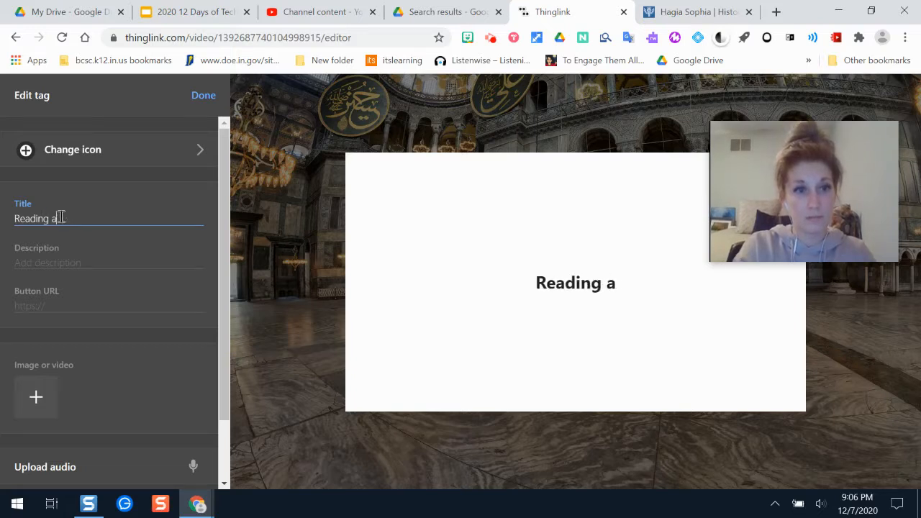
text(agia Sophia)
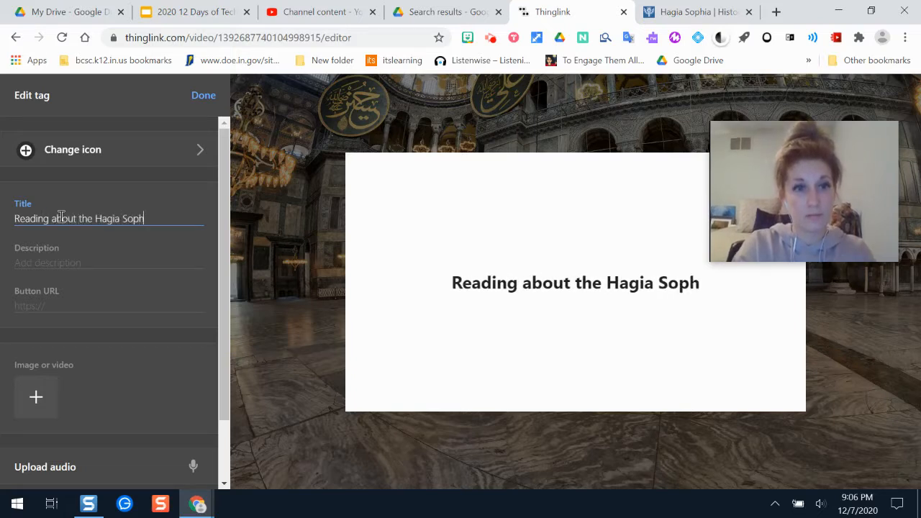
Step: Enter the tag description Read the attached article
click(45, 264)
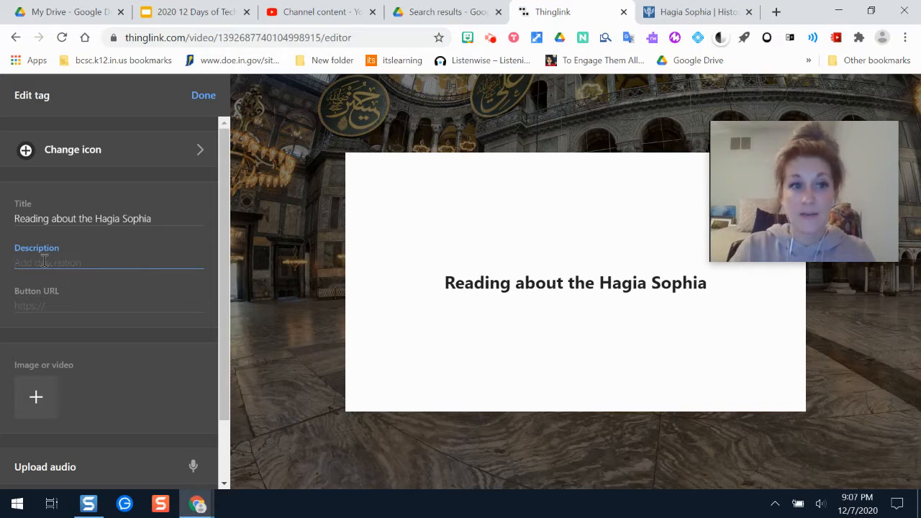
text(Read the a)
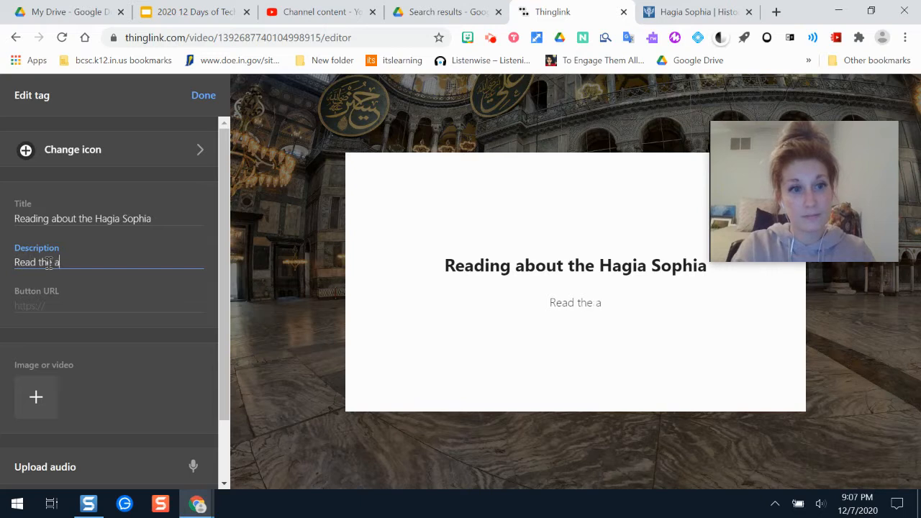
text(ttached article)
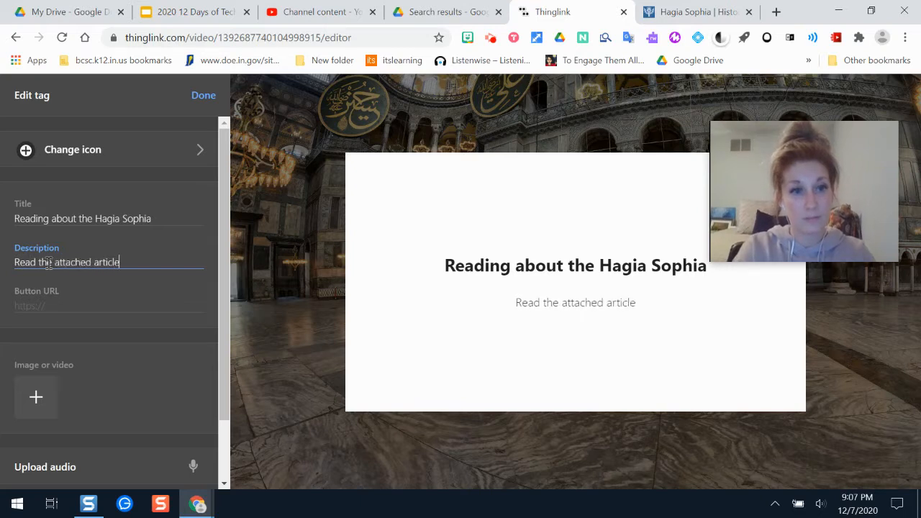
Step: Paste the Britannica Hagia Sophia article link as the button URL and label the button About
click(46, 304)
text(https://www.britannica.com/topic/Hagia-Sophia)
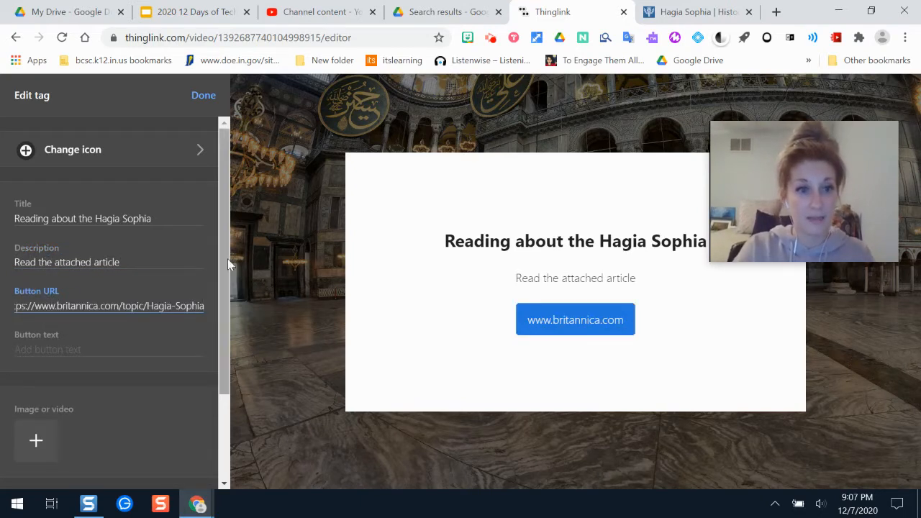
click(69, 350)
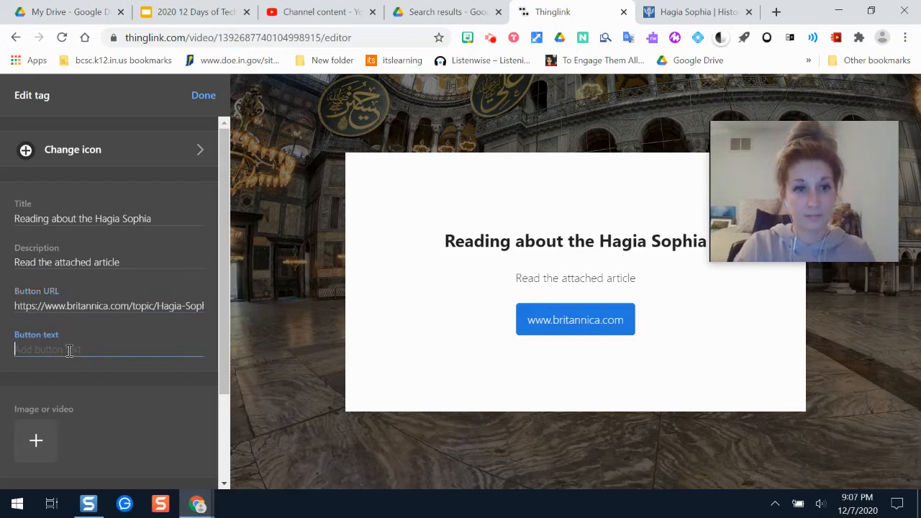
text(About)
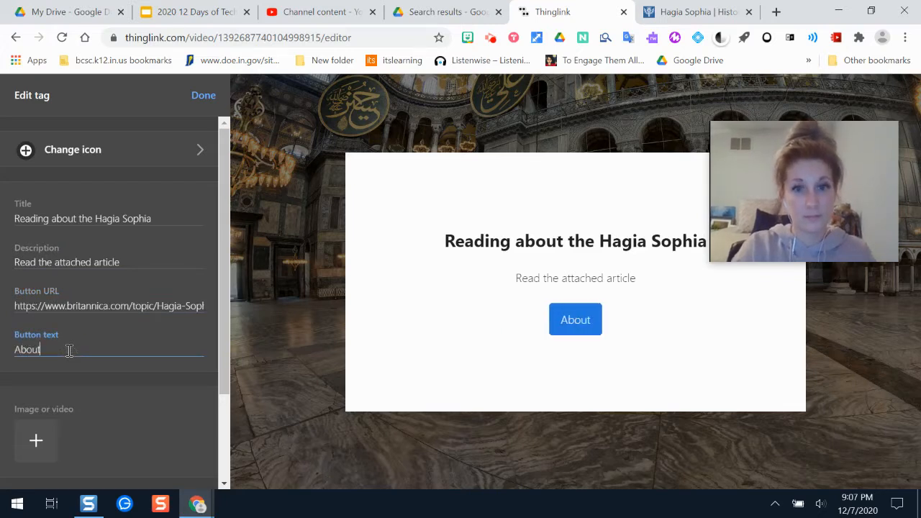
Step: Add a photo of the Hagia Sophia exterior as the tag's image
drag(227, 261, 232, 332)
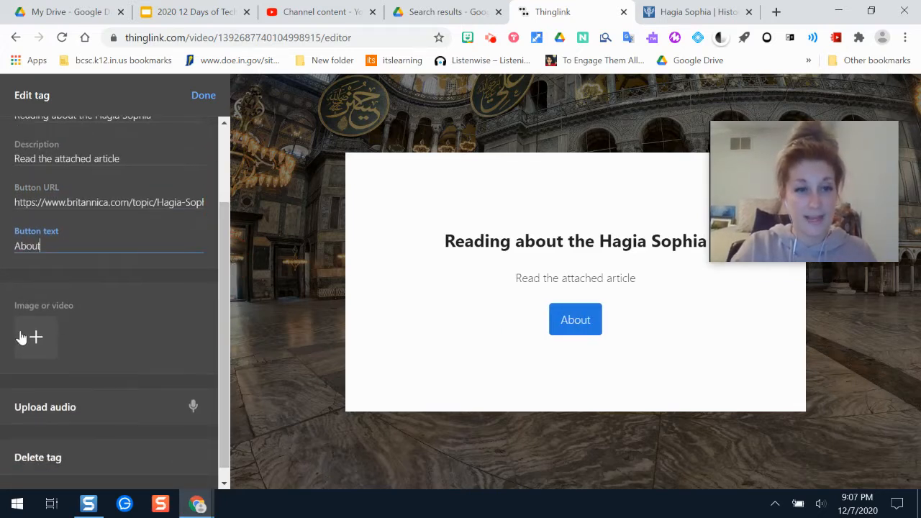
click(36, 339)
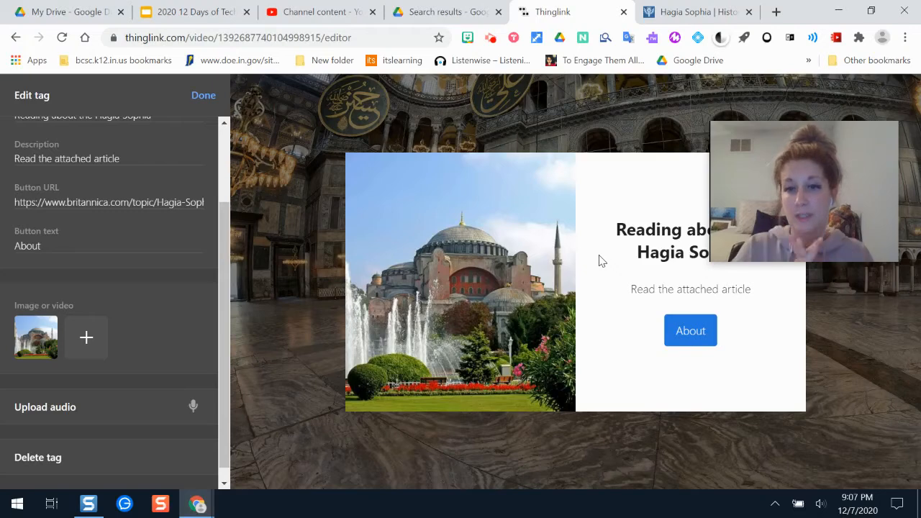
Step: Open the tag's read-aloud reader and examine its voice speed and voice selection options
mouse_move(887, 175)
drag(885, 171, 886, 132)
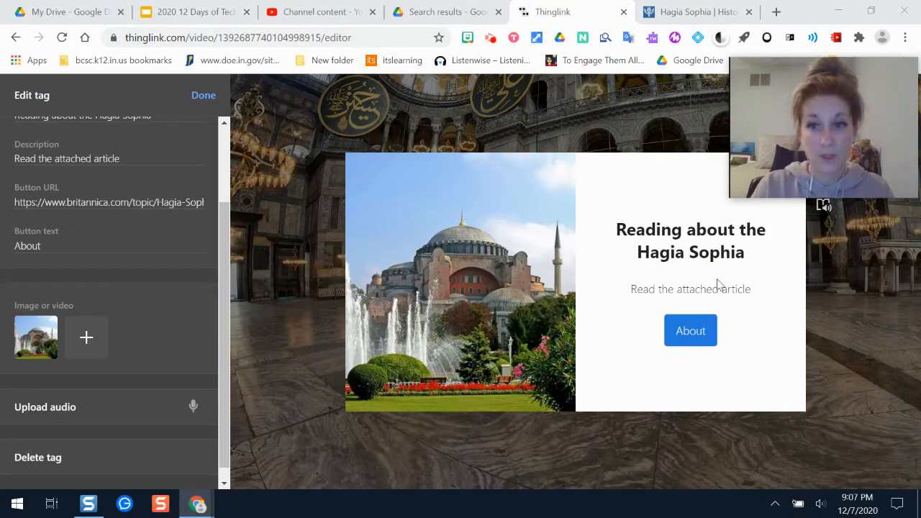
drag(857, 165, 849, 116)
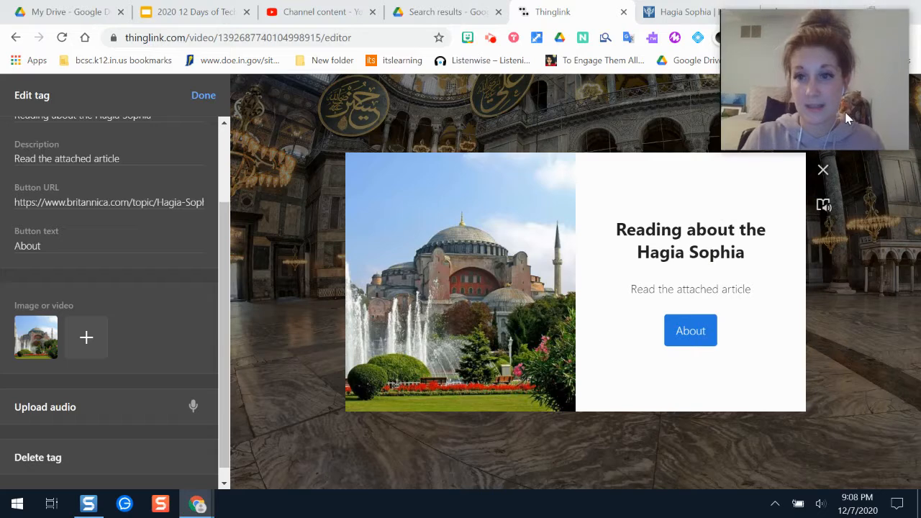
click(824, 208)
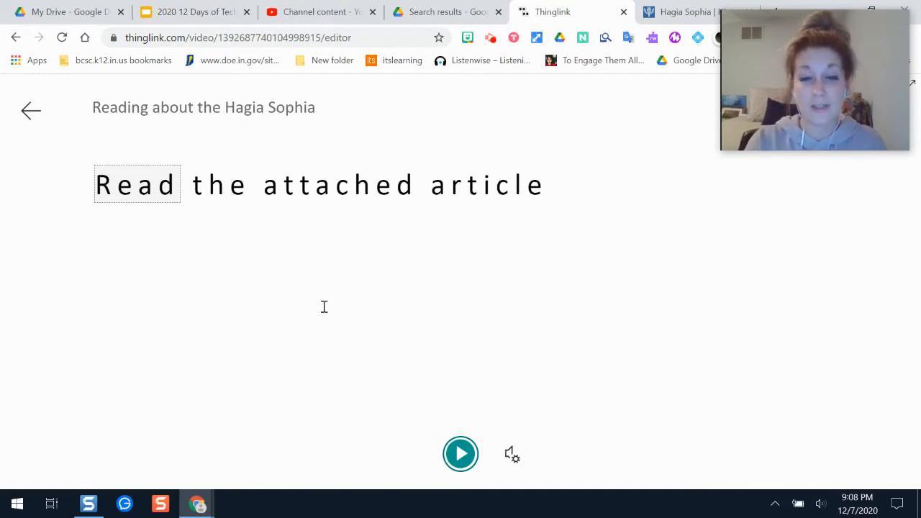
click(511, 454)
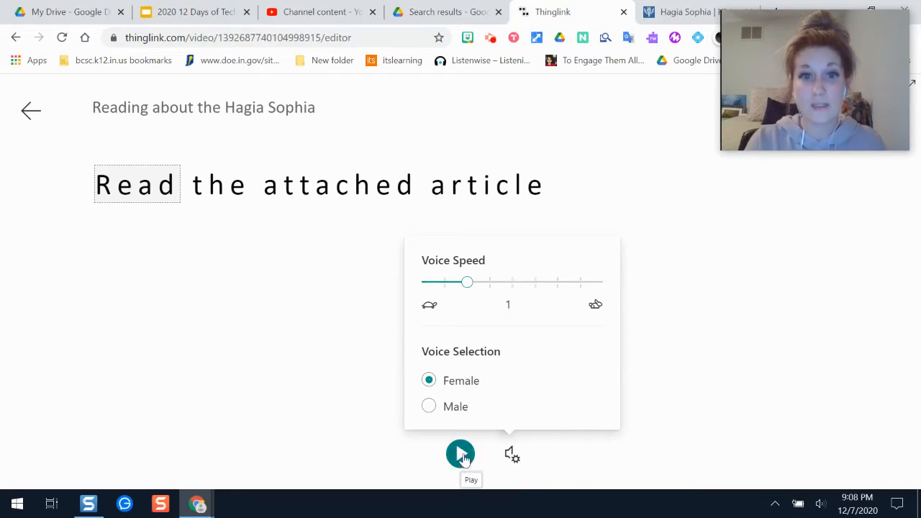
mouse_move(760, 73)
drag(762, 74, 461, 40)
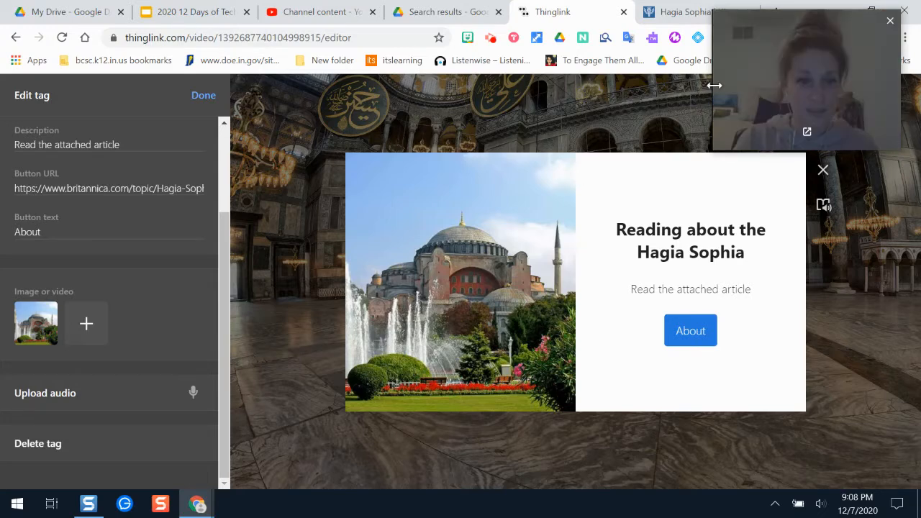
drag(231, 428, 233, 335)
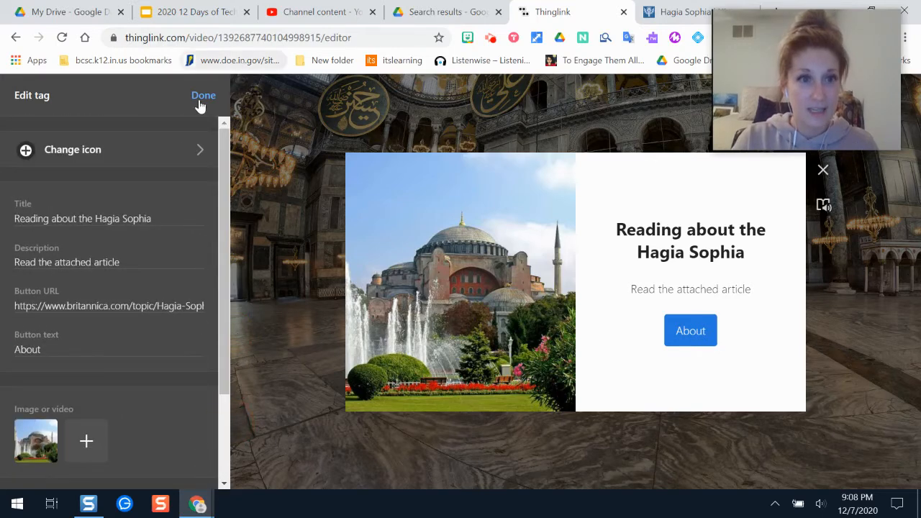
Step: Change the tag's icon to the green open-book icon and finish editing the tag
click(105, 153)
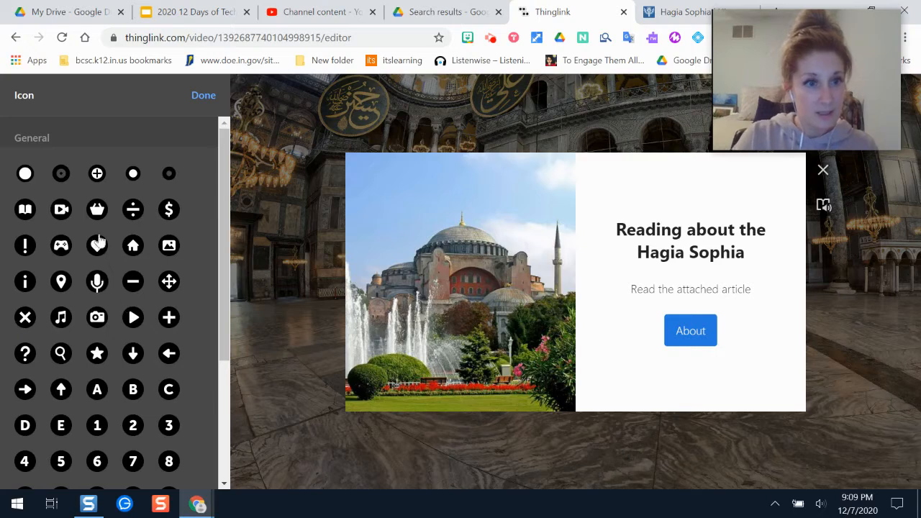
click(25, 245)
click(24, 215)
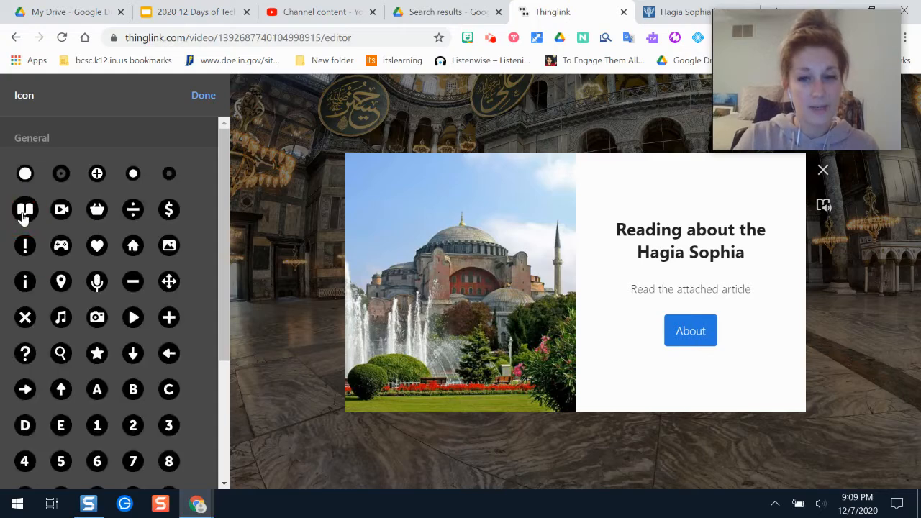
click(23, 213)
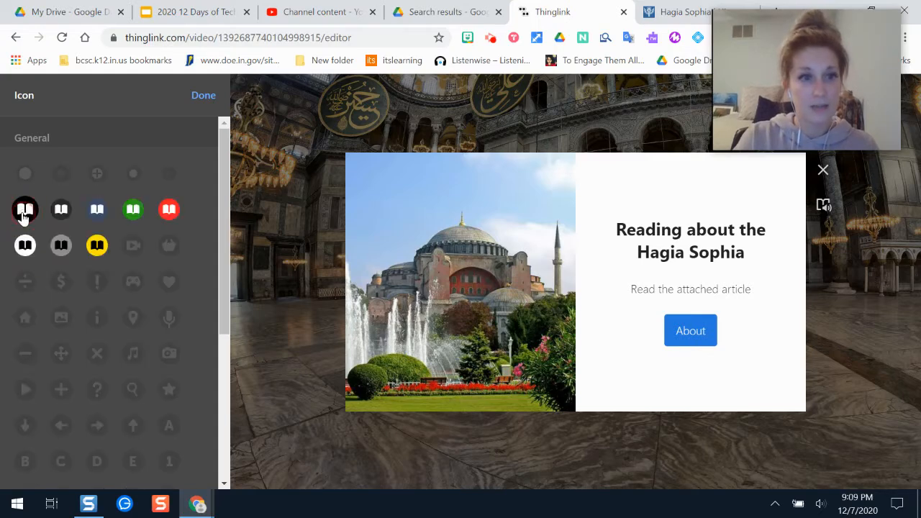
click(134, 208)
click(204, 96)
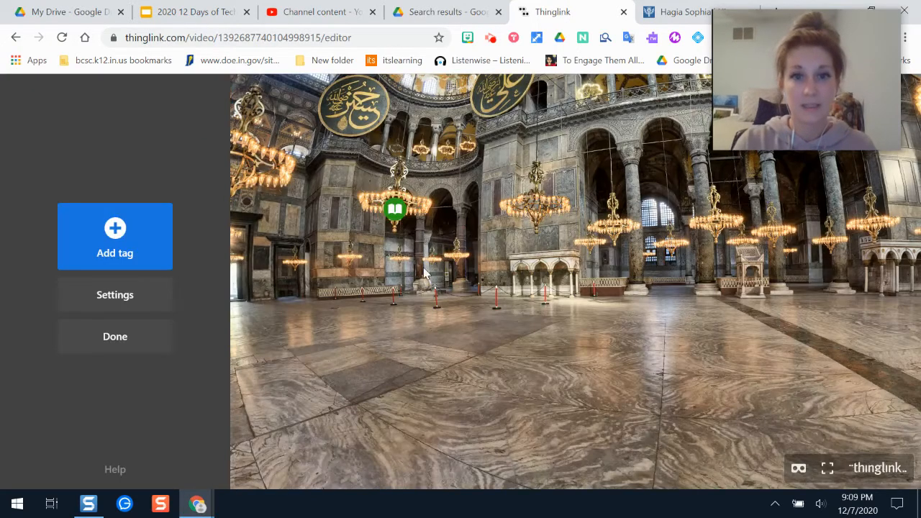
click(392, 210)
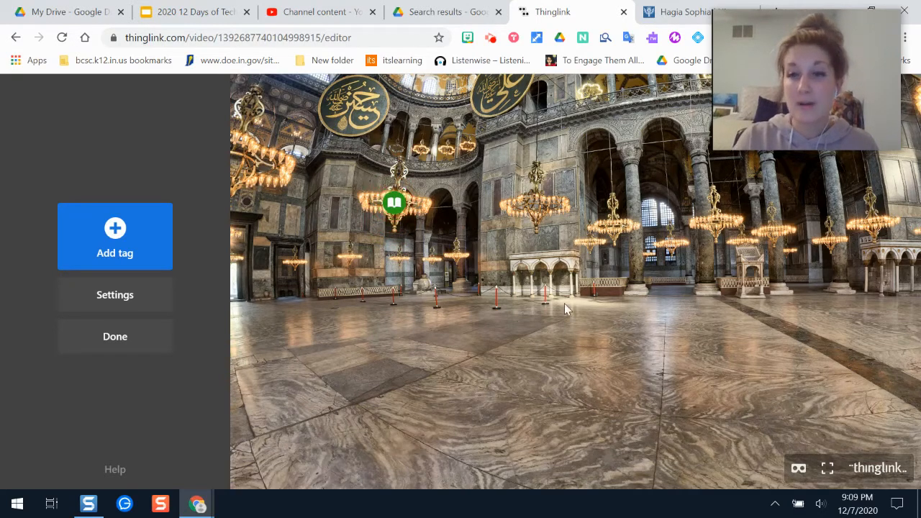
Step: Try adding a website-content tag and examine its embed code or URL field
drag(691, 300, 266, 341)
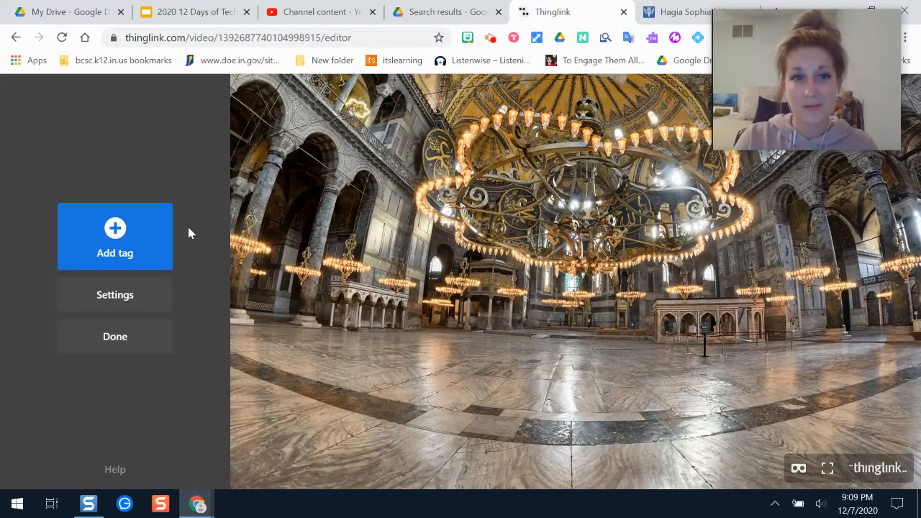
click(123, 243)
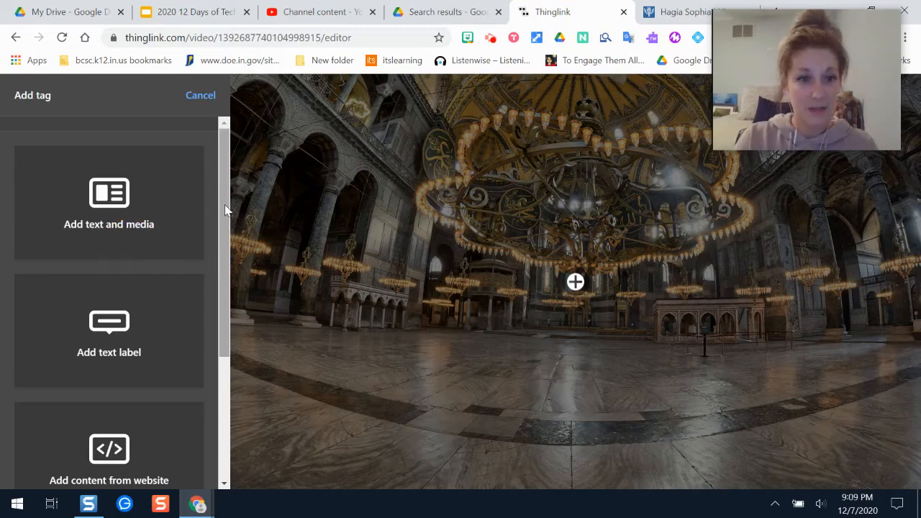
drag(225, 209, 230, 345)
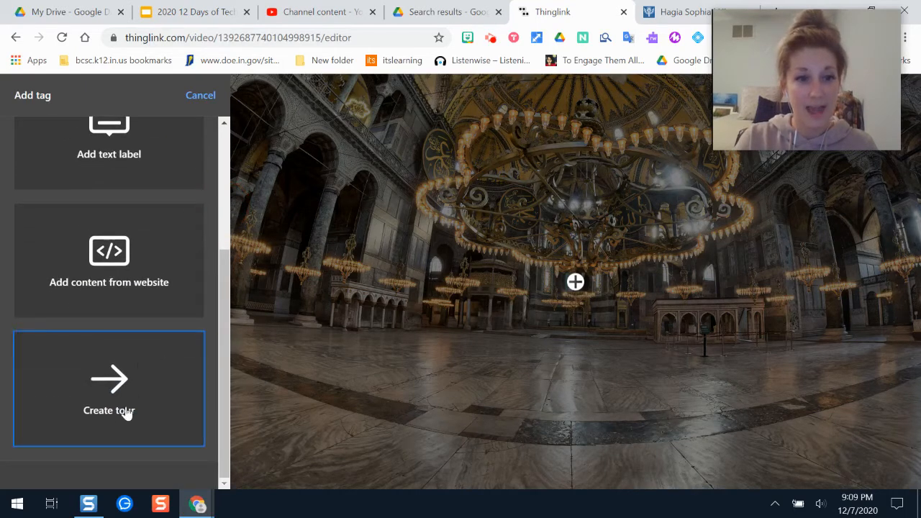
click(112, 263)
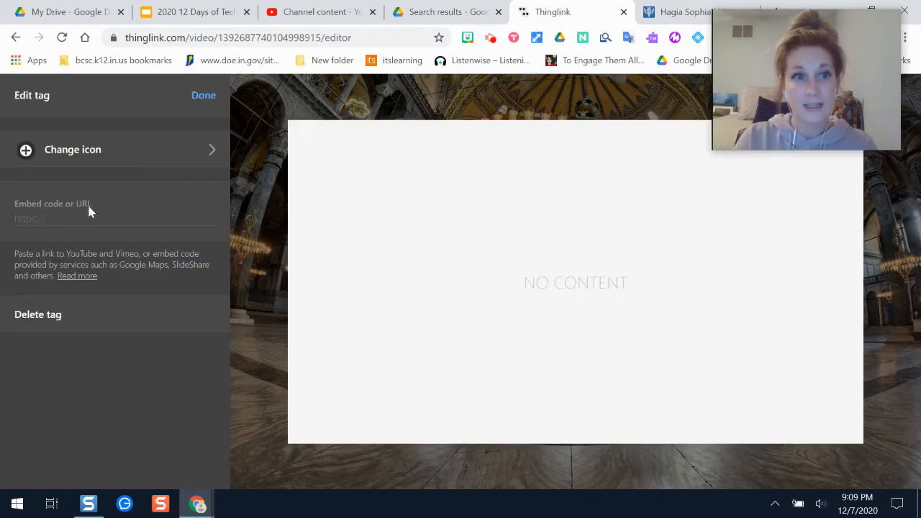
click(64, 217)
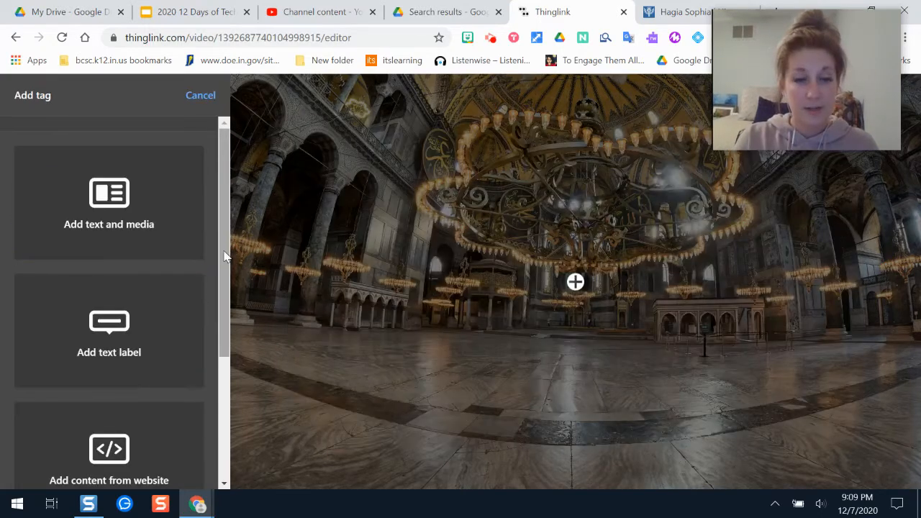
Step: Try adding a Create tour tag, open its scene selection, then cancel it
drag(224, 256, 226, 296)
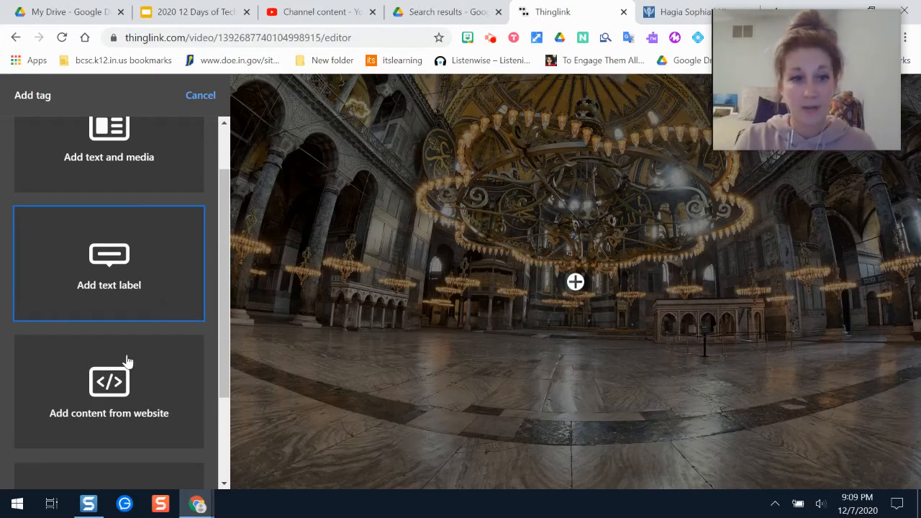
drag(231, 323, 232, 396)
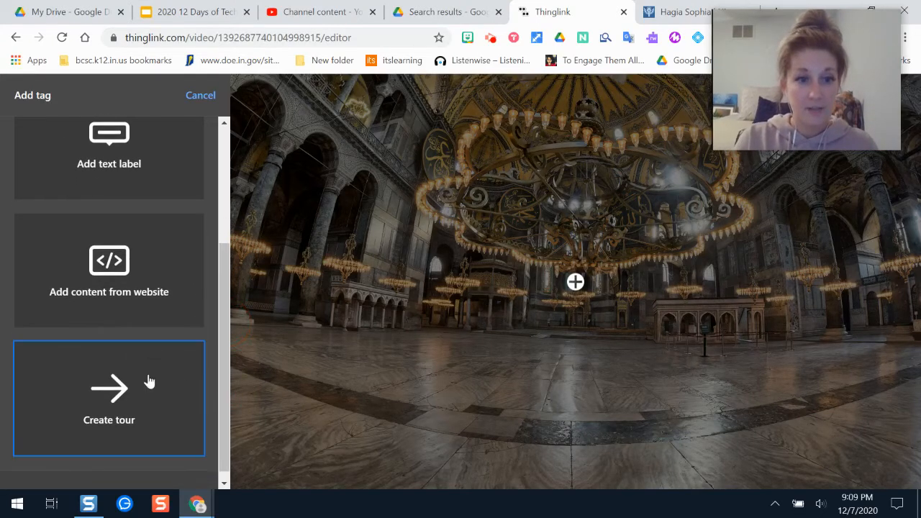
click(119, 422)
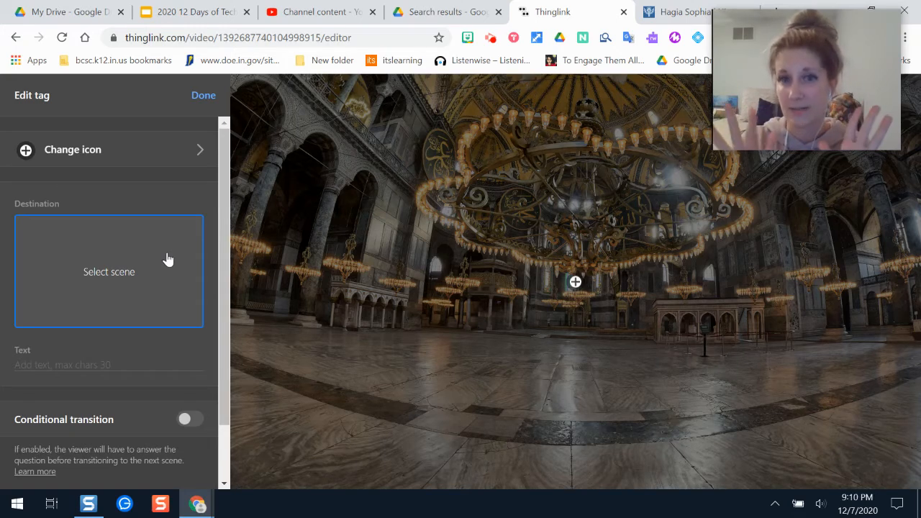
click(163, 284)
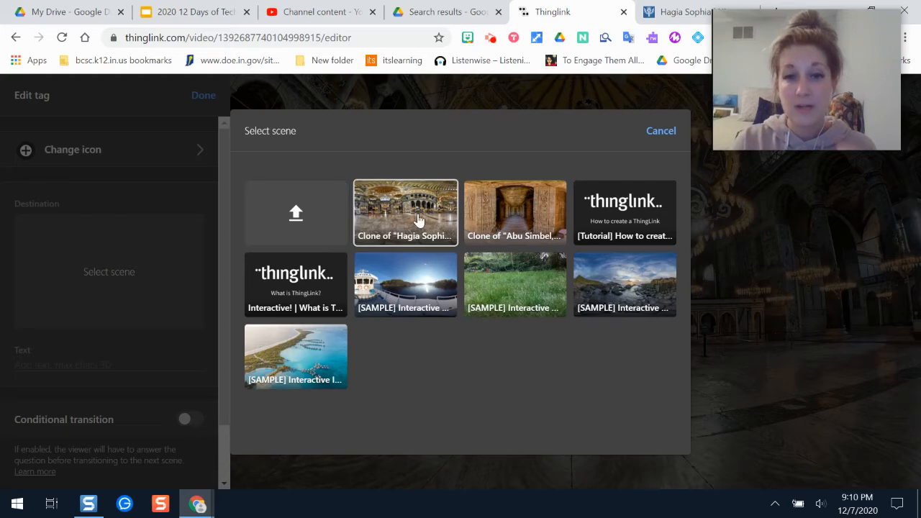
click(660, 132)
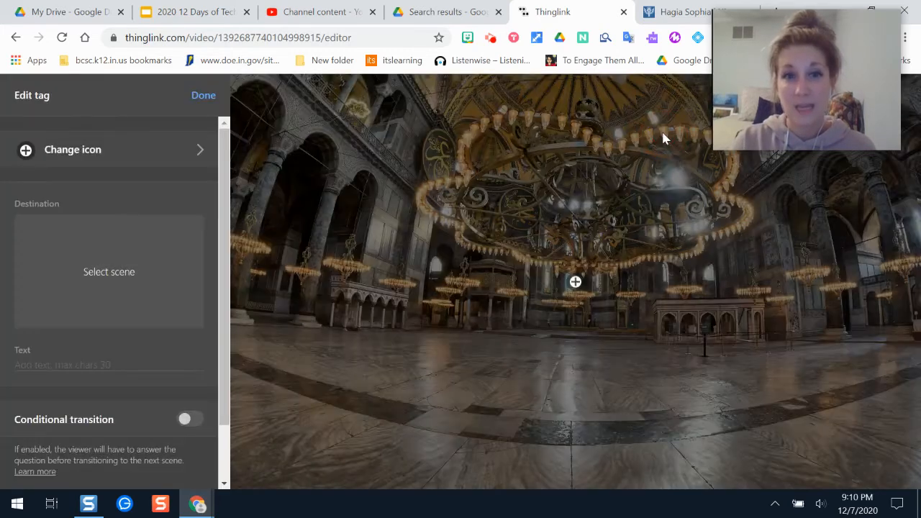
click(605, 328)
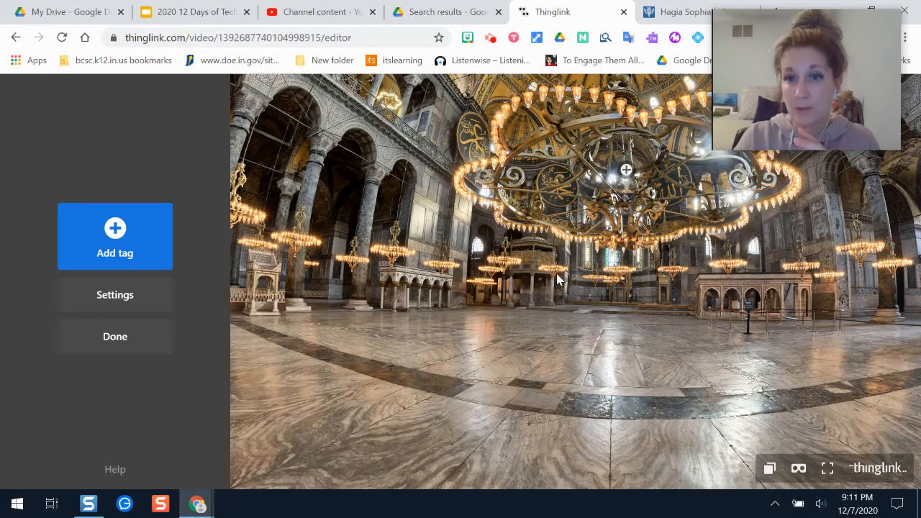
Step: Close the editor to finish the Hagia Sophia 360° image
drag(377, 326, 599, 282)
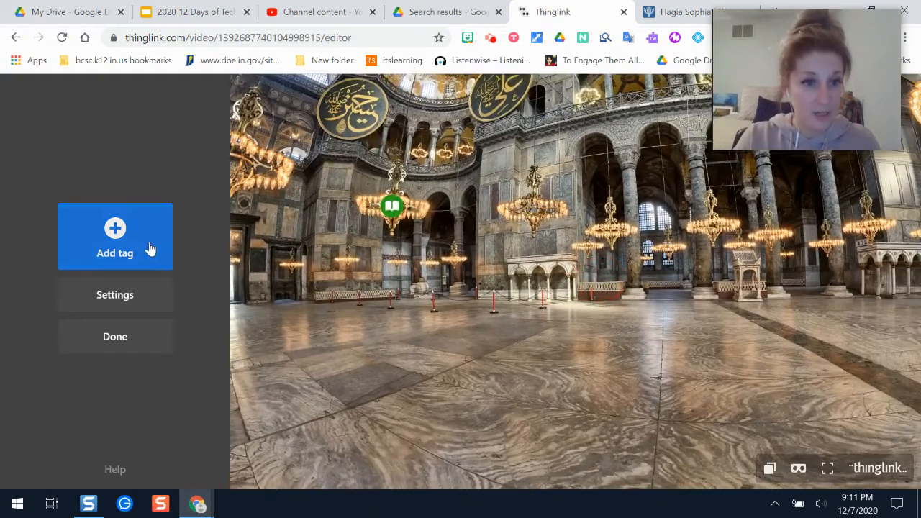
click(125, 294)
click(202, 98)
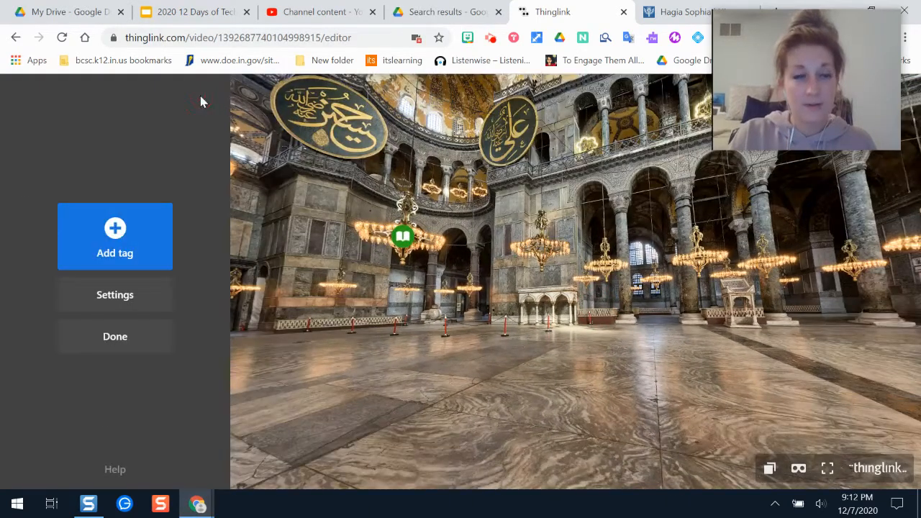
click(133, 335)
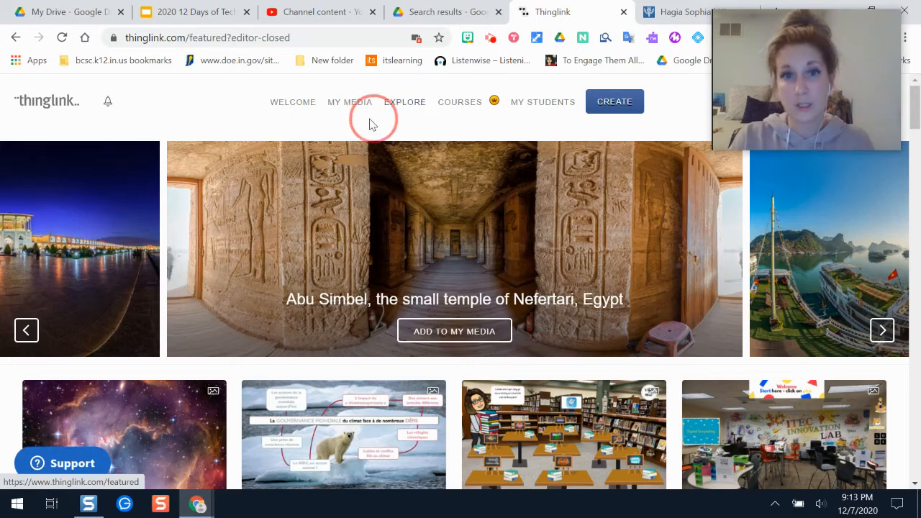
Step: Open the Publish options for the Hagia Sophia image in My Media and copy its shareable link
click(341, 109)
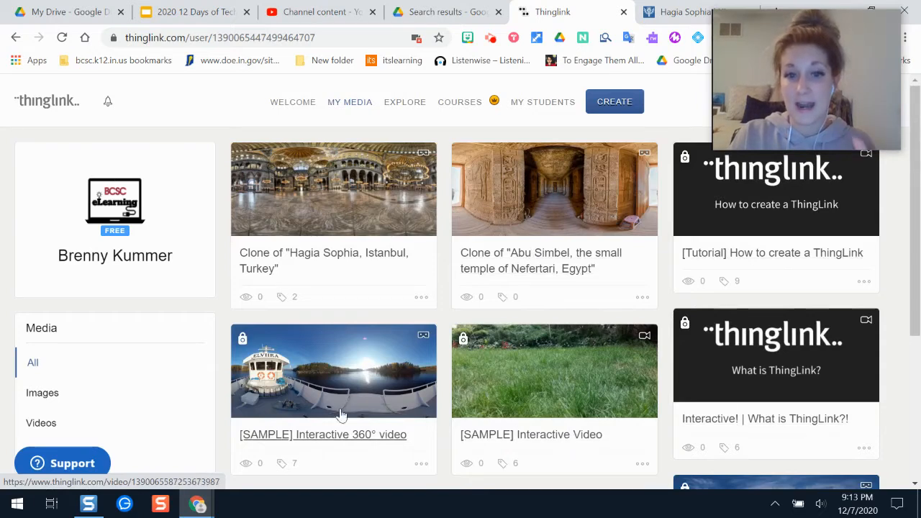
click(422, 297)
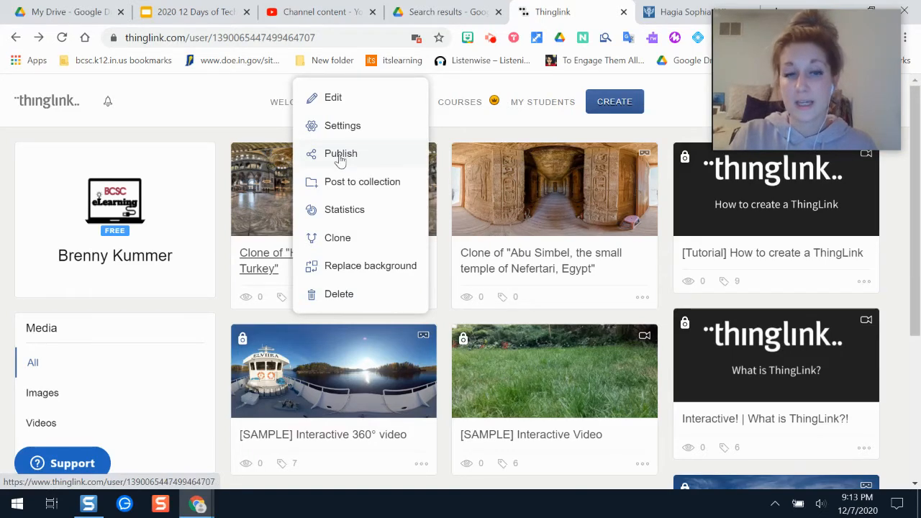
click(341, 154)
click(323, 248)
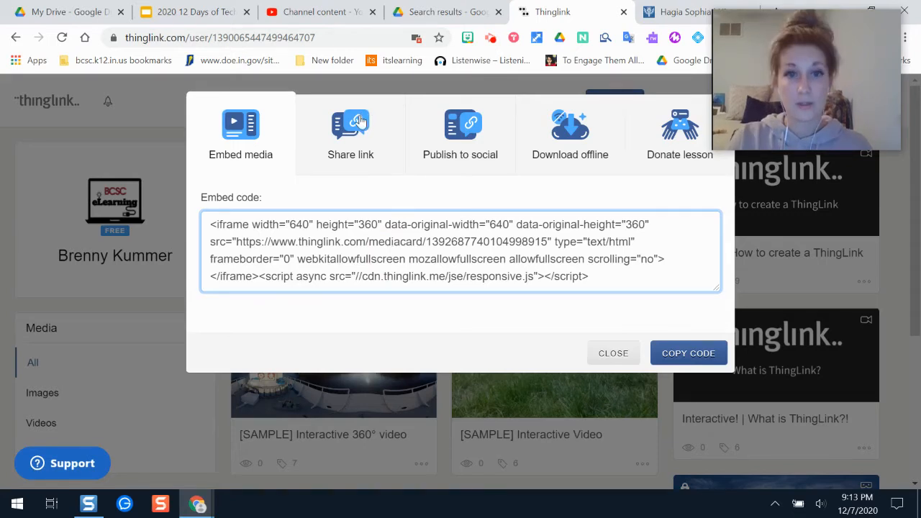
click(353, 129)
click(508, 222)
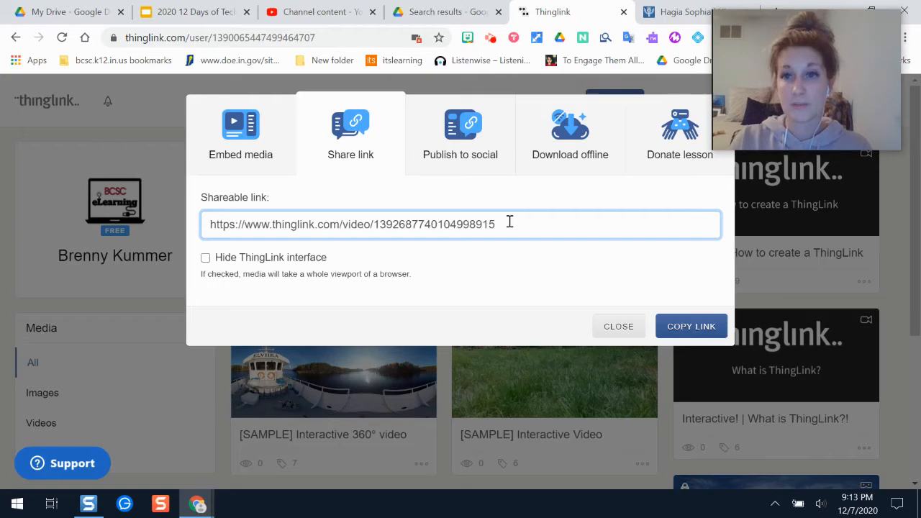
drag(506, 222, 186, 232)
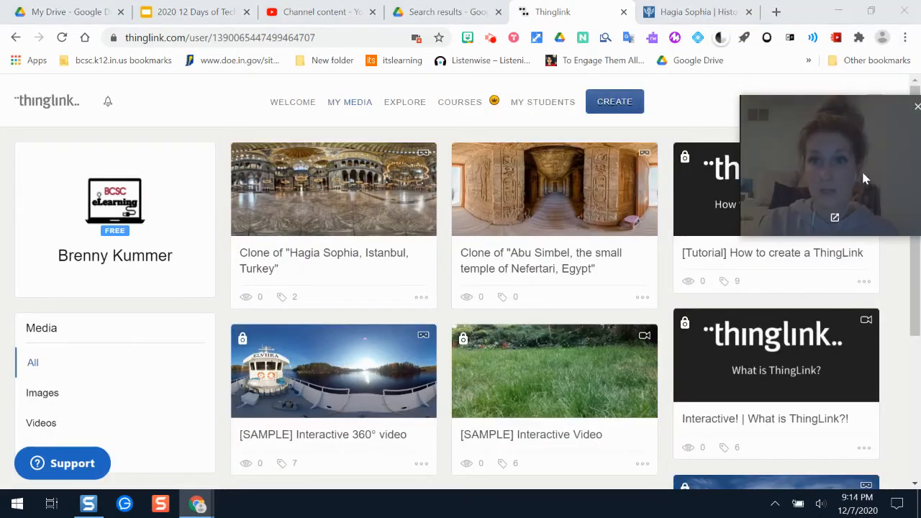
Step: Open a separate Chrome profile from the desktop and paste the shareable link into the address bar
drag(865, 174, 842, 224)
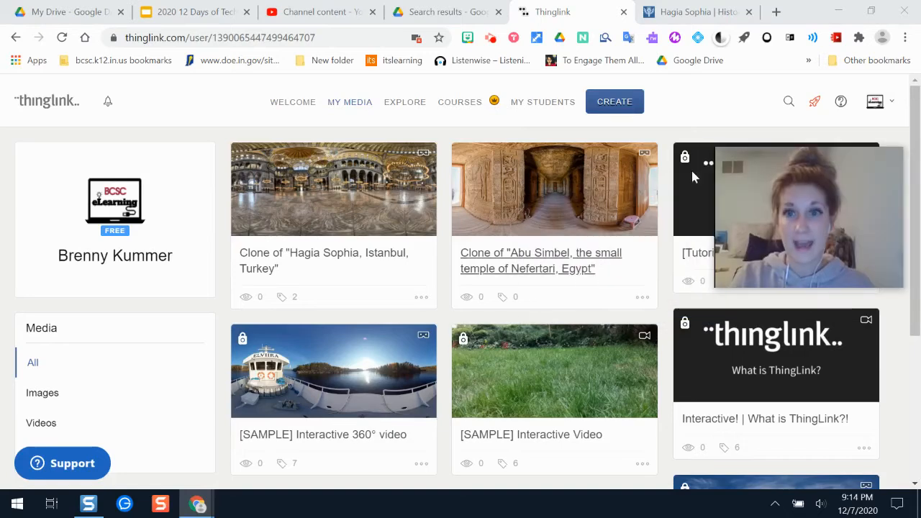
mouse_move(198, 507)
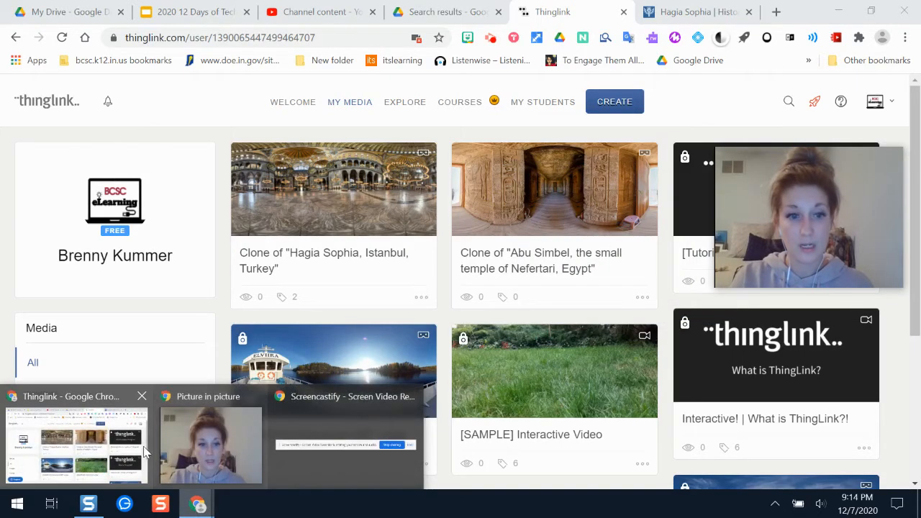
click(836, 10)
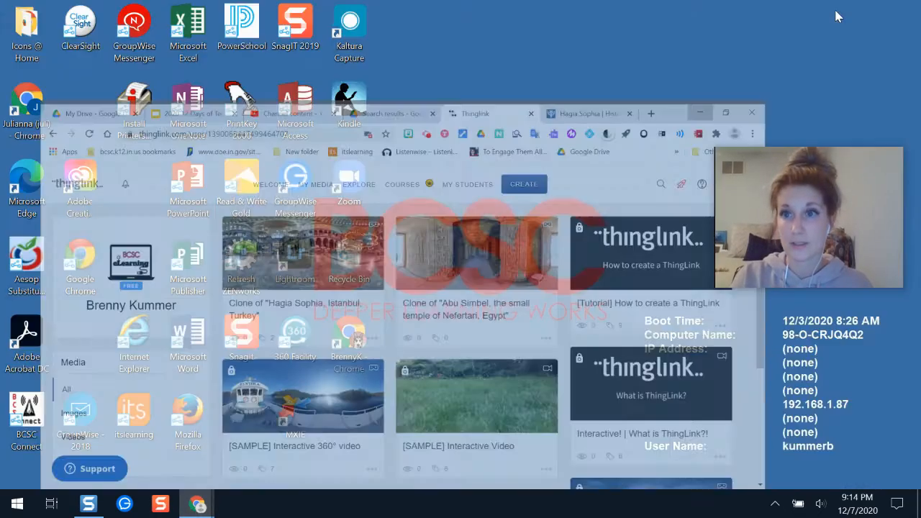
double_click(346, 325)
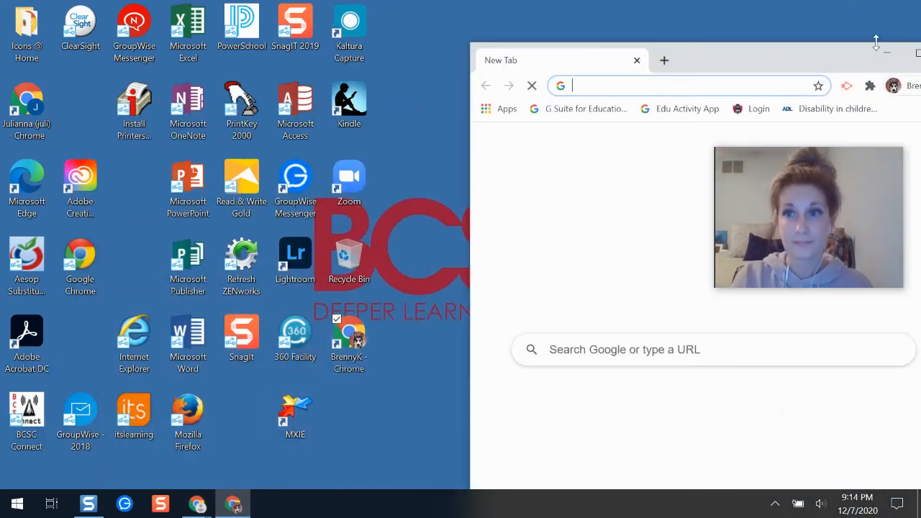
click(915, 53)
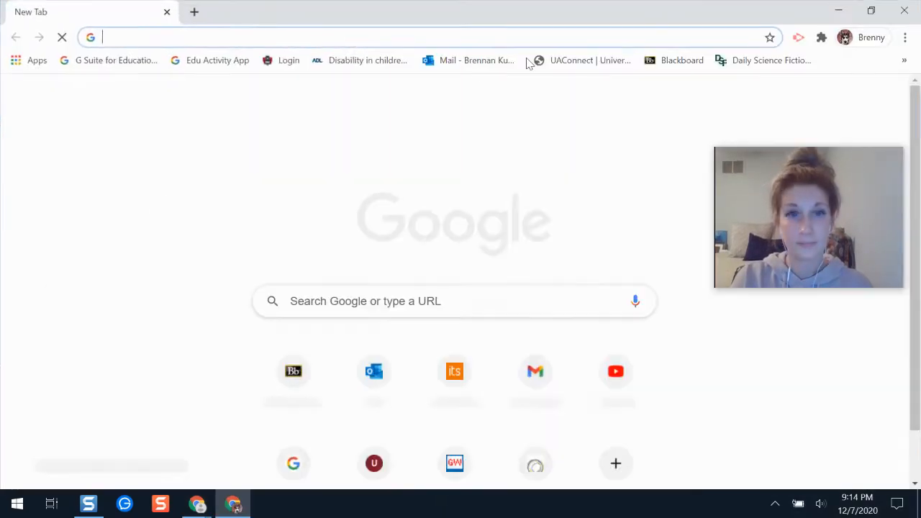
key(ctrl+v)
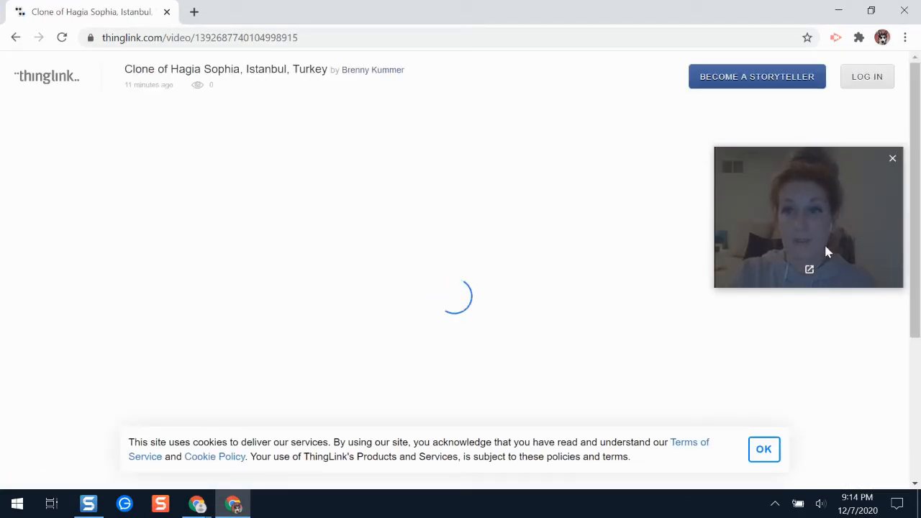
Step: Accept the cookie notice, locate the green book tag in the 360° view and open its About article
drag(834, 246, 842, 115)
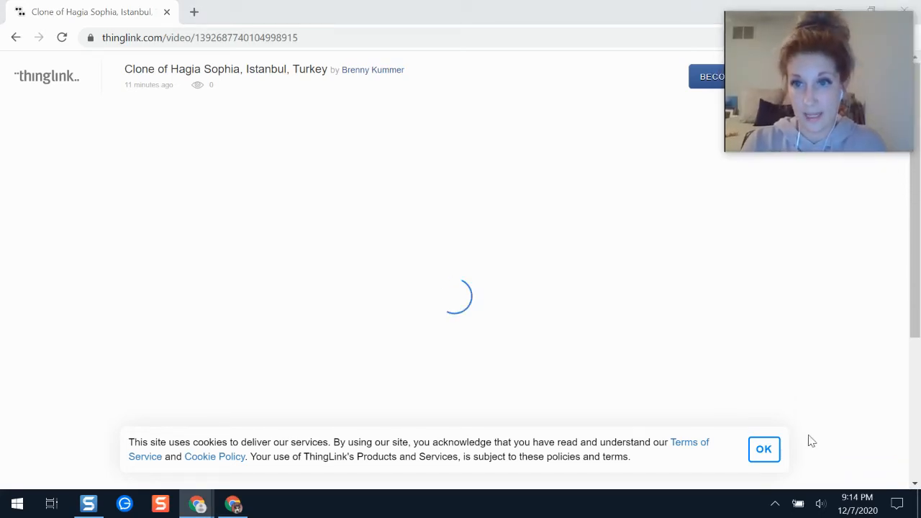
click(764, 450)
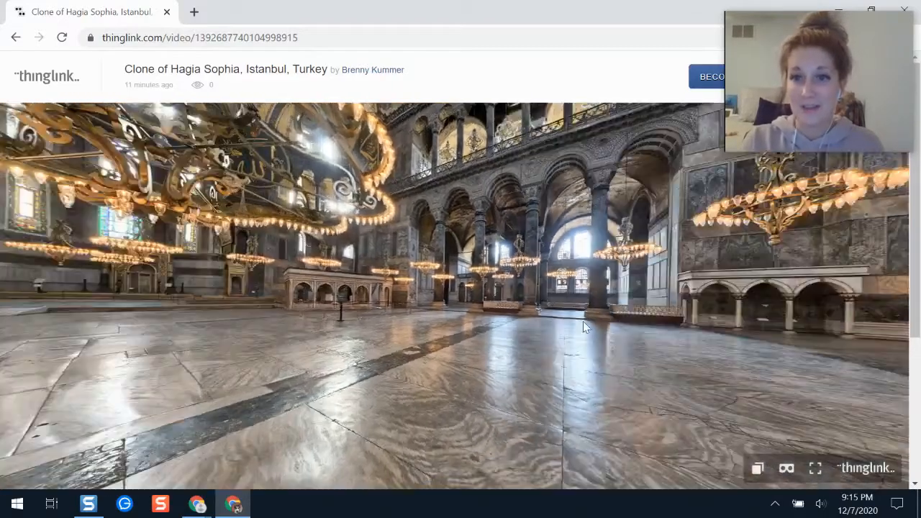
drag(583, 321, 133, 319)
drag(608, 324, 485, 321)
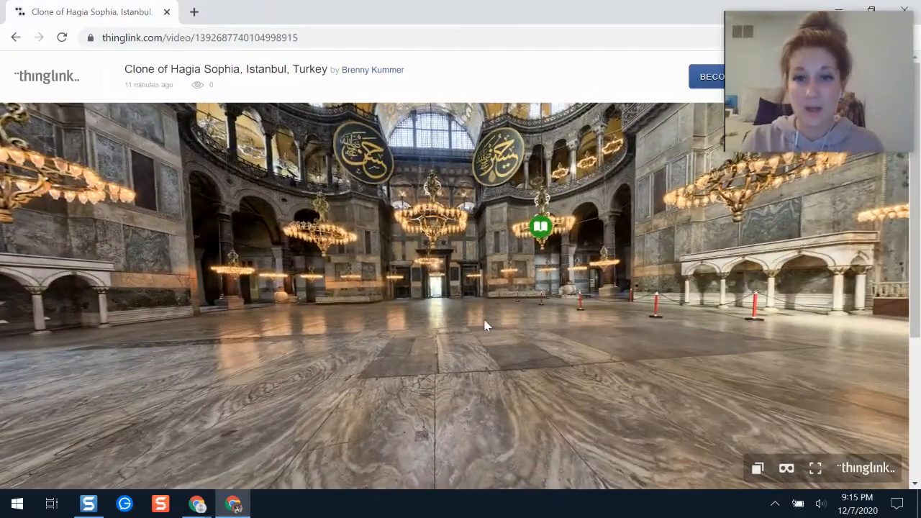
click(540, 229)
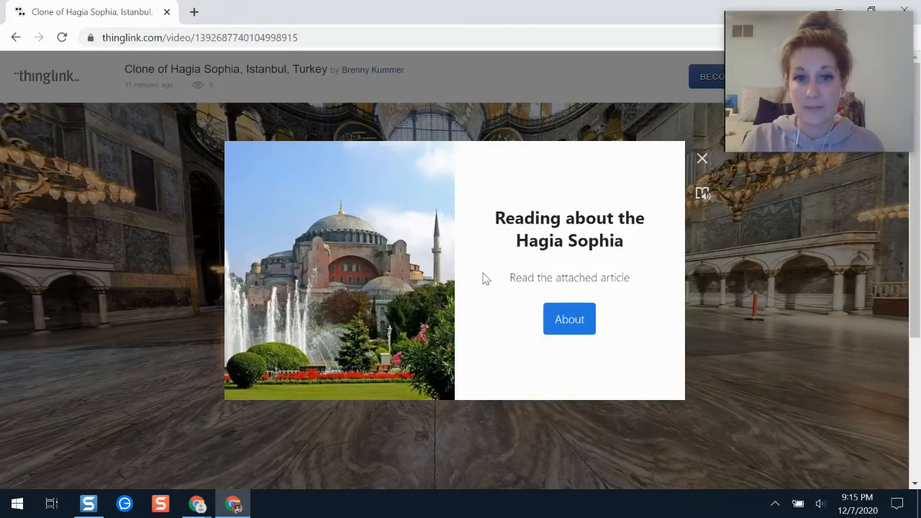
click(572, 321)
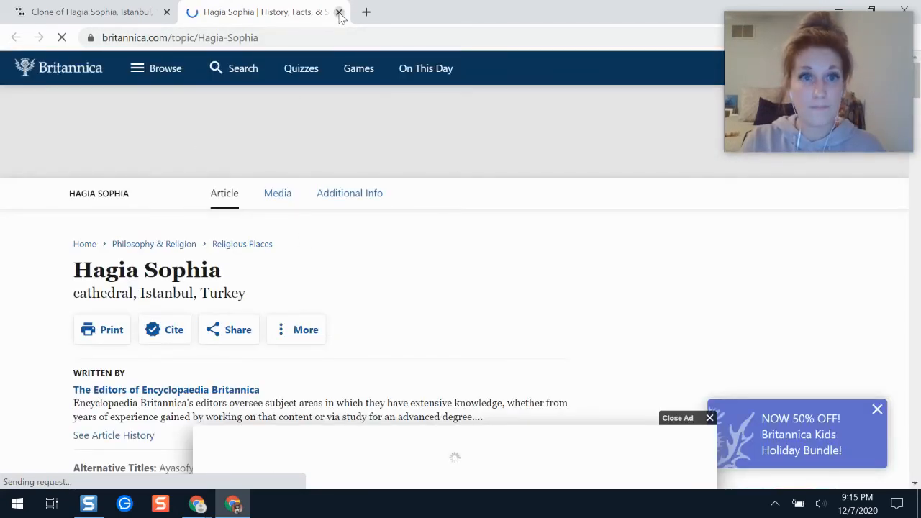
mouse_move(205, 511)
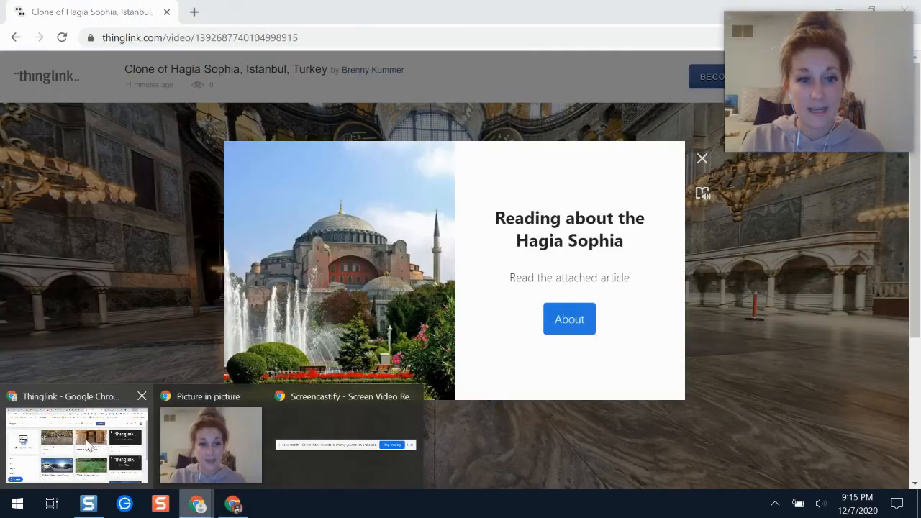